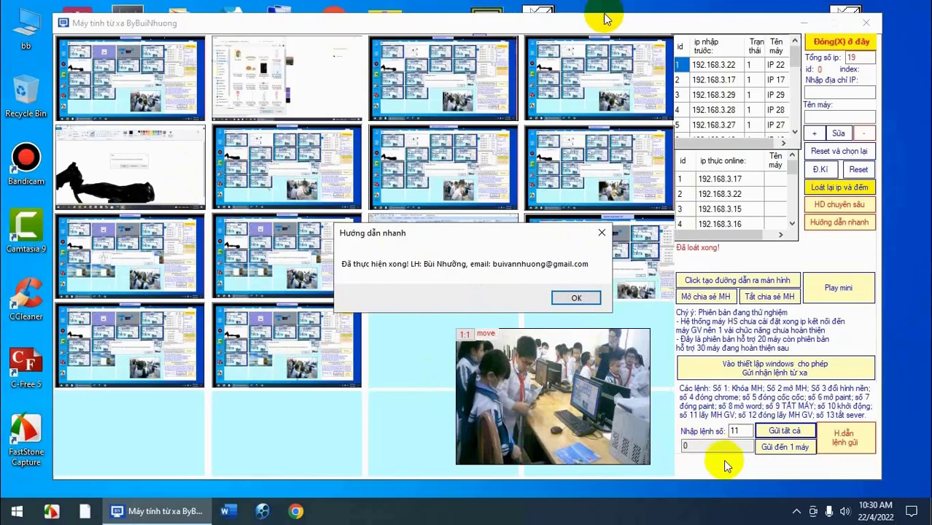
- Skip ahead through the V-22-4.mp4 classroom recording past 10:32, watching selected passages, and close the video
mouse_move(764, 480)
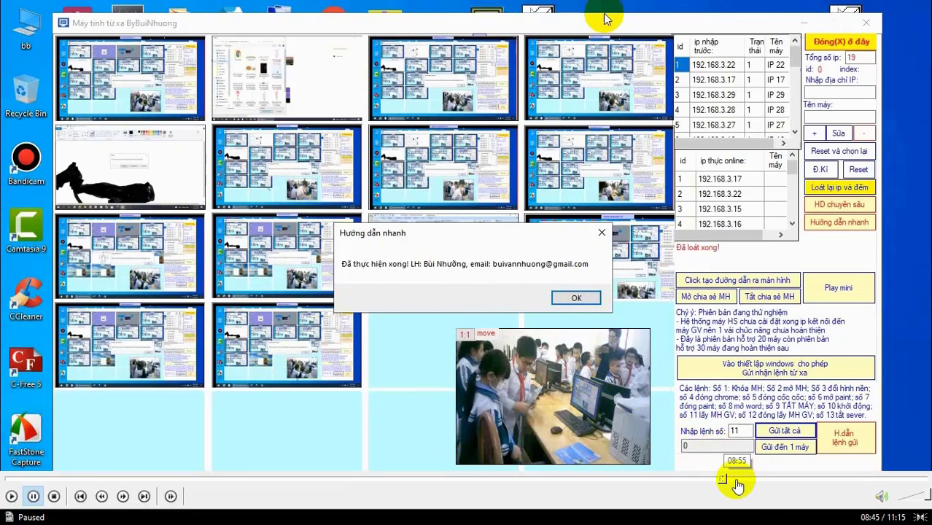
drag(737, 483, 777, 483)
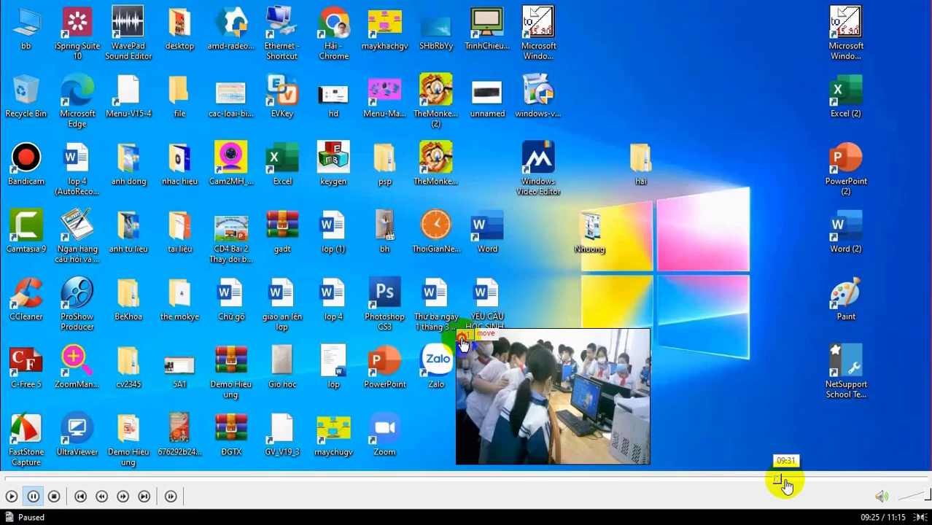
key(space)
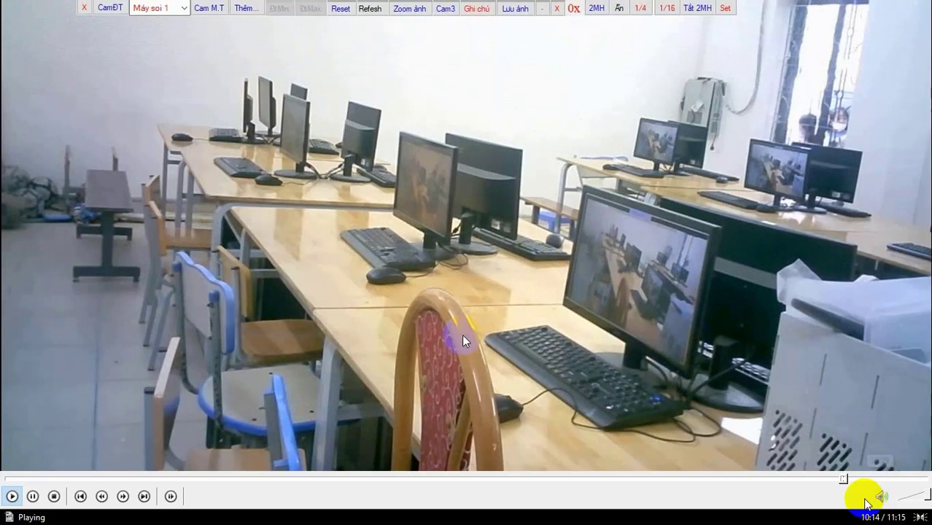
click(859, 479)
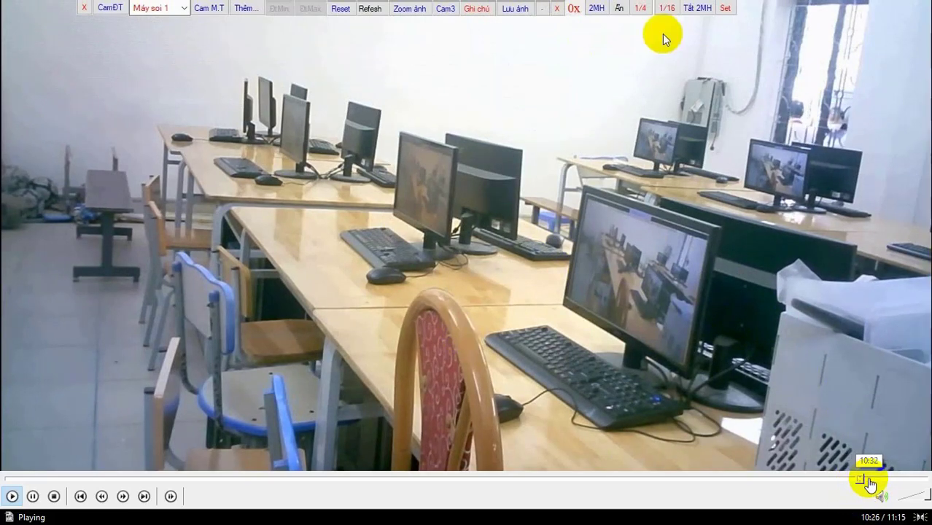
click(869, 480)
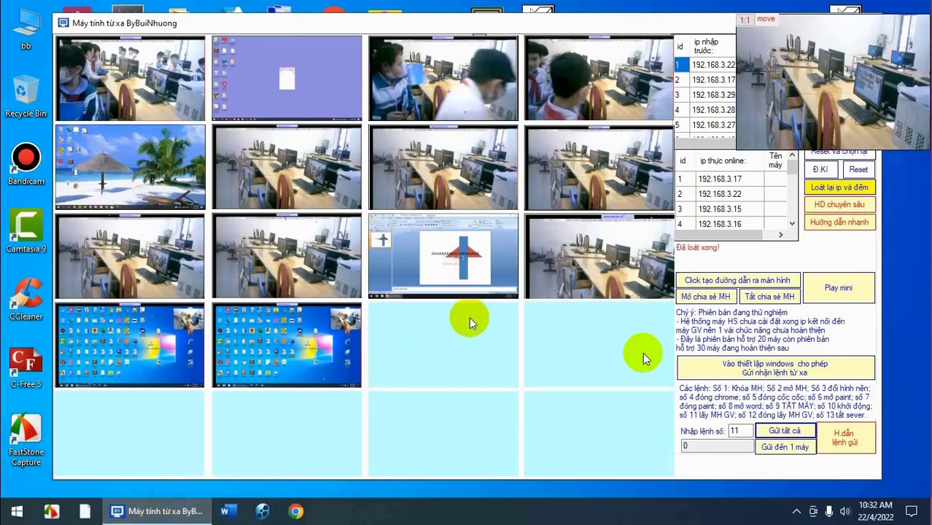
double_click(642, 357)
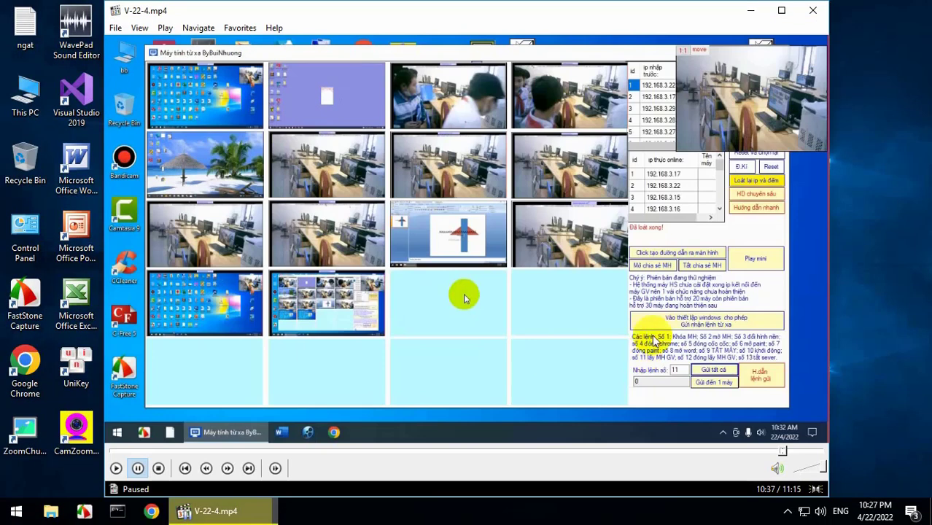
click(811, 10)
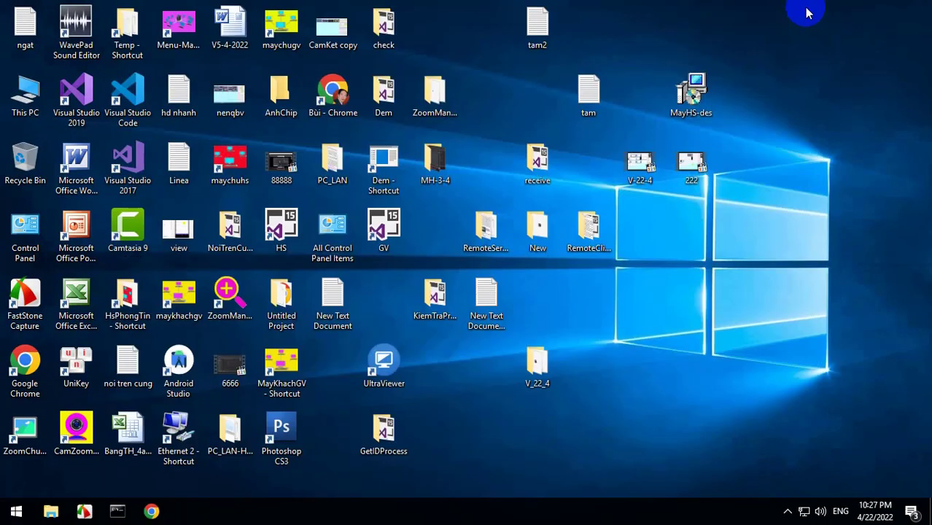
- Launch the MayKhachGV remote classroom program, close it, and start it again from the desktop
double_click(278, 355)
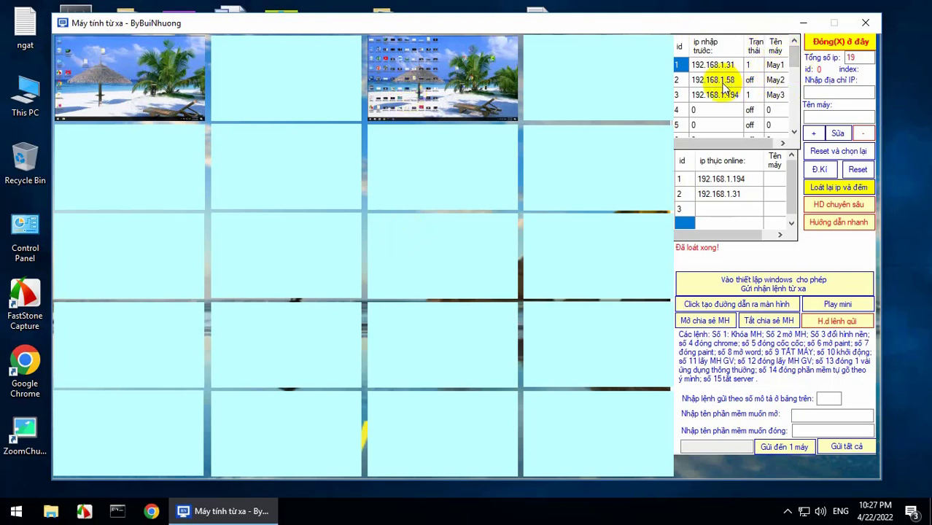
click(844, 45)
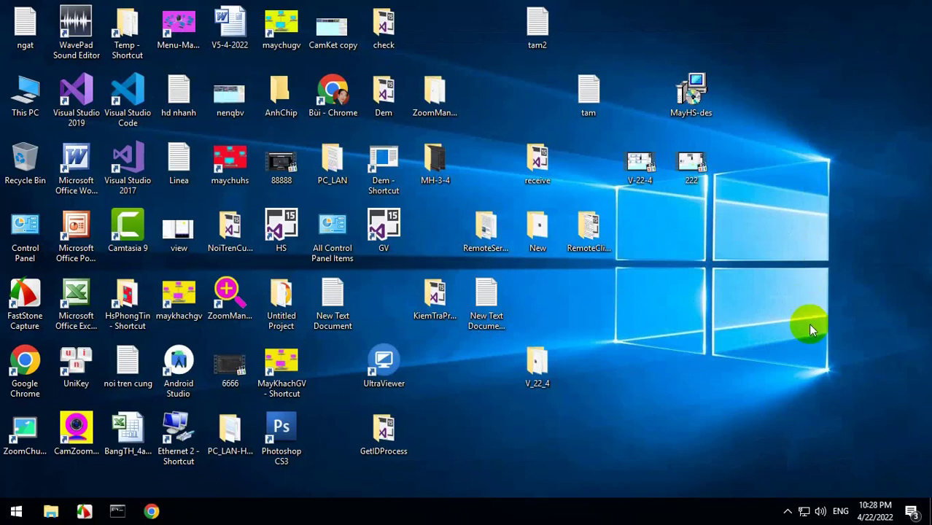
click(786, 510)
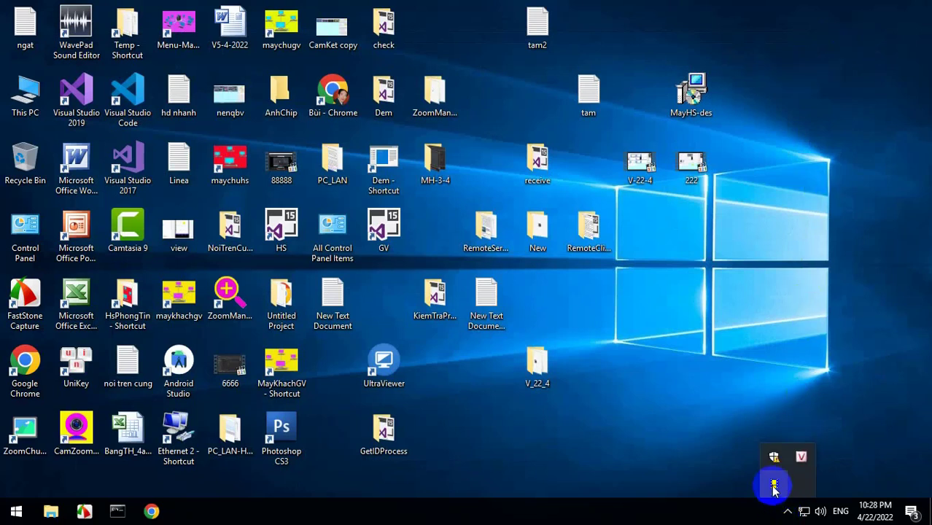
click(774, 485)
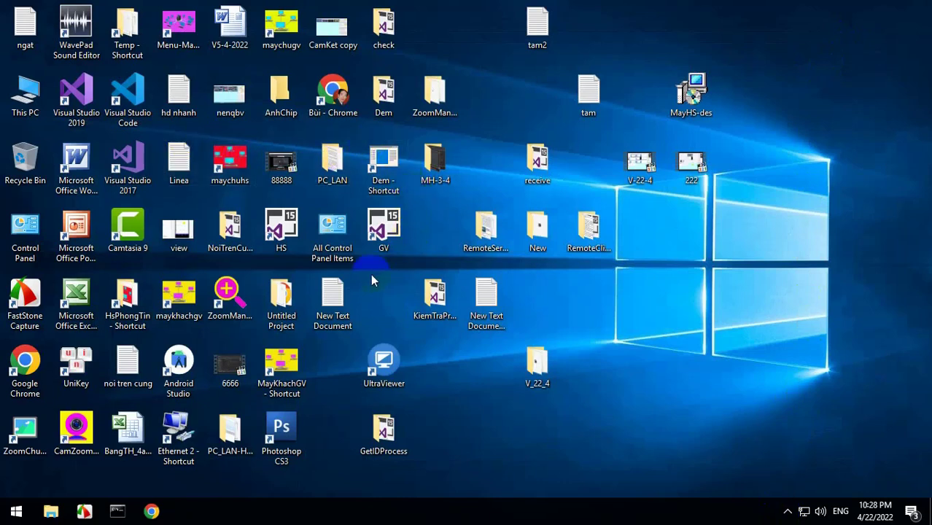
click(280, 359)
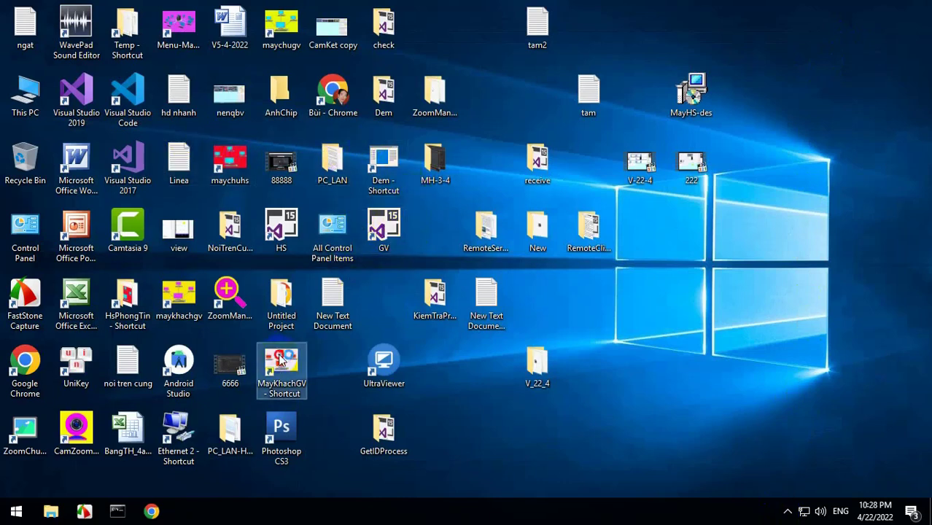
double_click(280, 360)
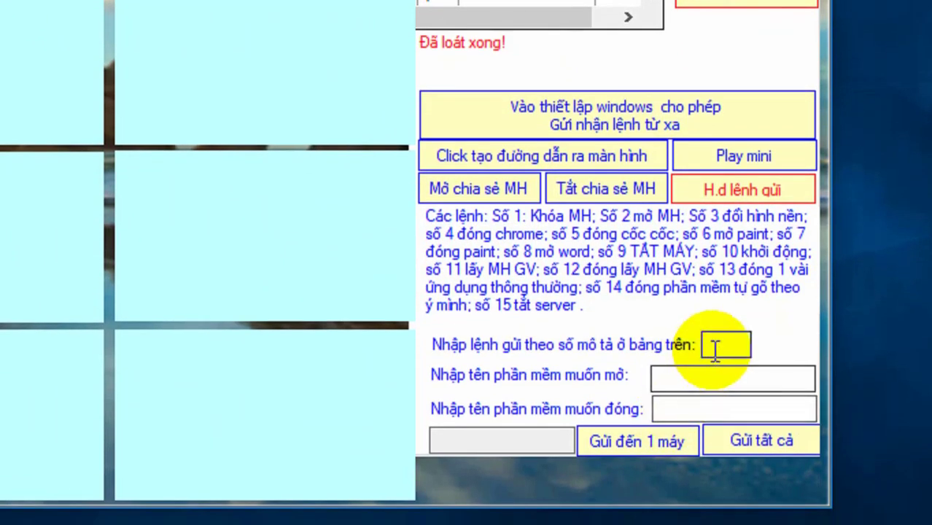
- Examine the fields for the command number and the software to open or close, and read the send-command guide
click(706, 345)
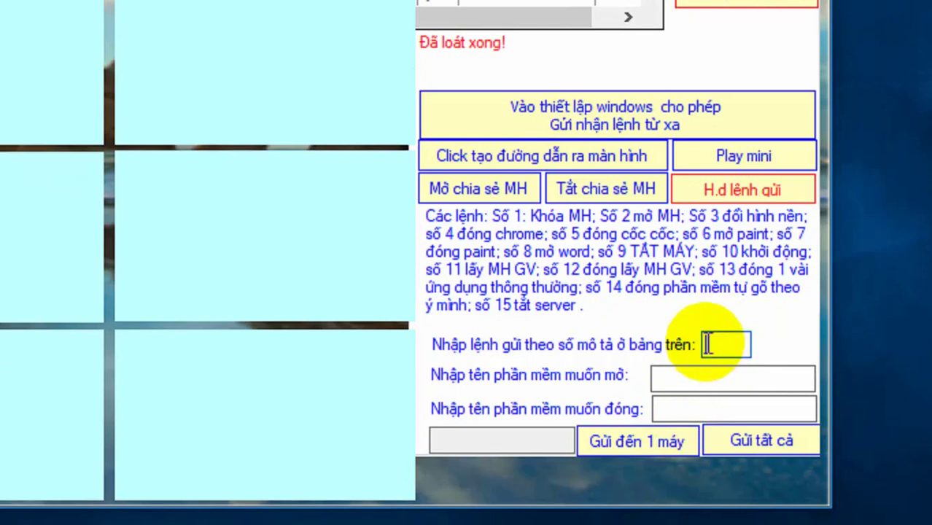
click(680, 378)
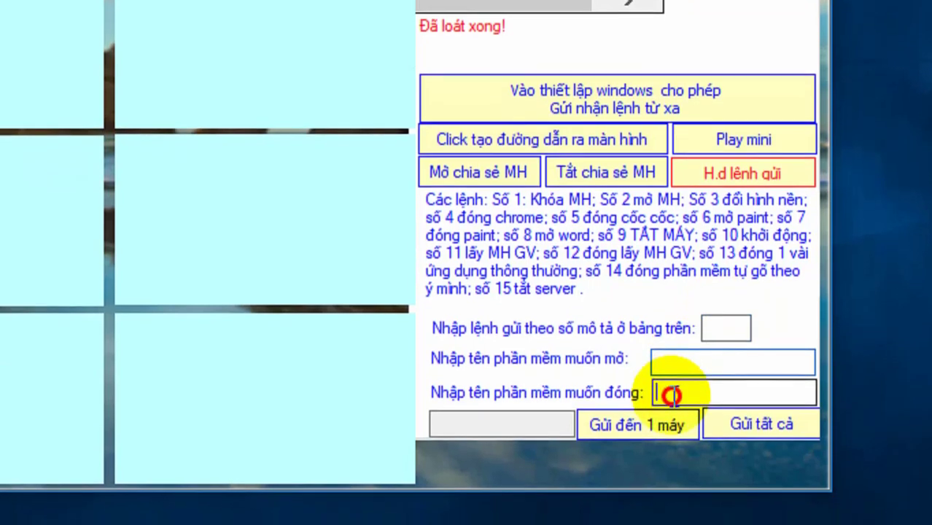
click(683, 364)
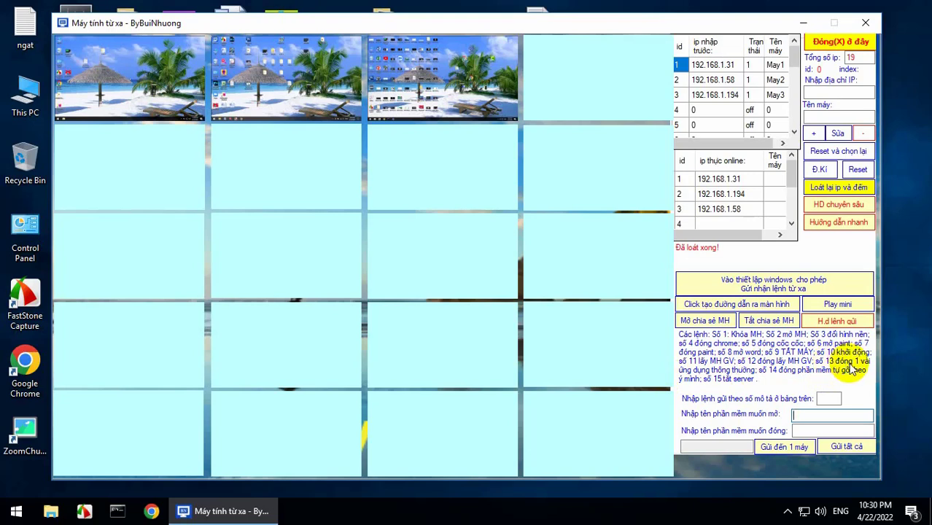
click(839, 321)
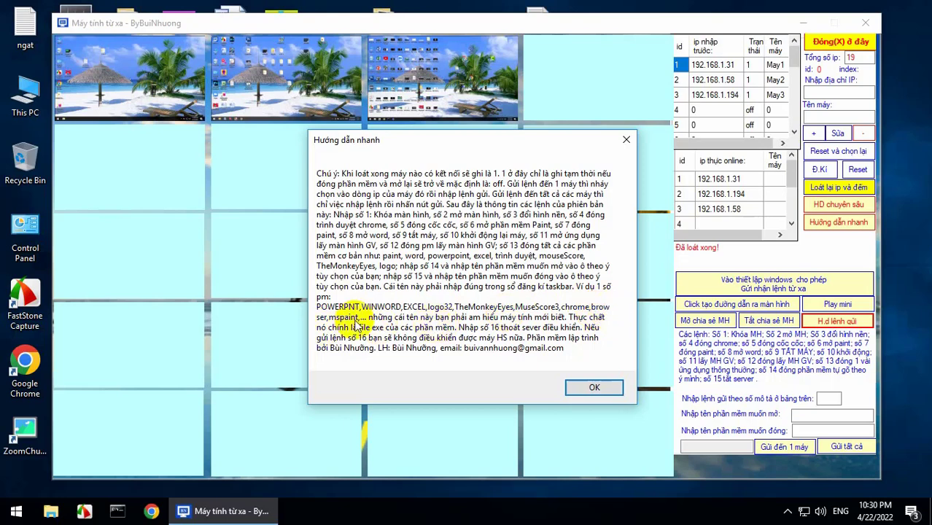
click(598, 387)
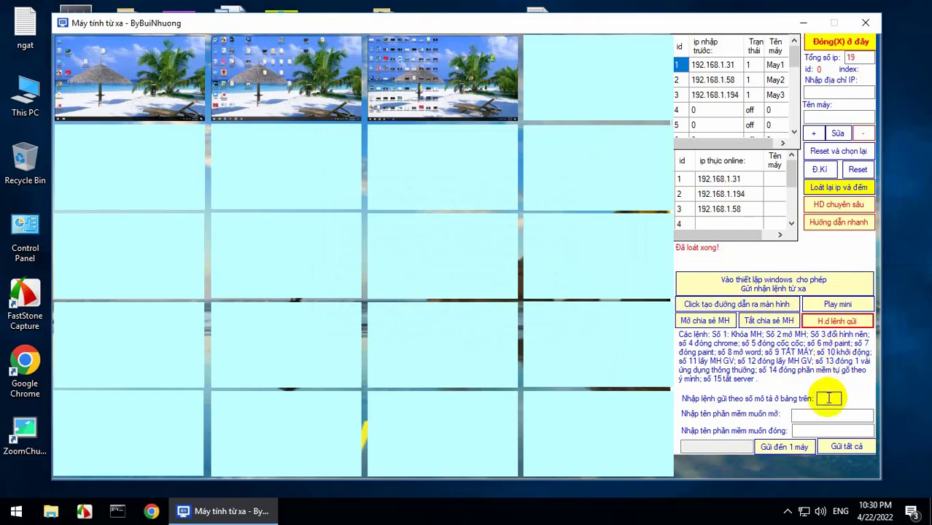
- Set the command number to 14 and enter chrome as the name of the software to open
click(829, 398)
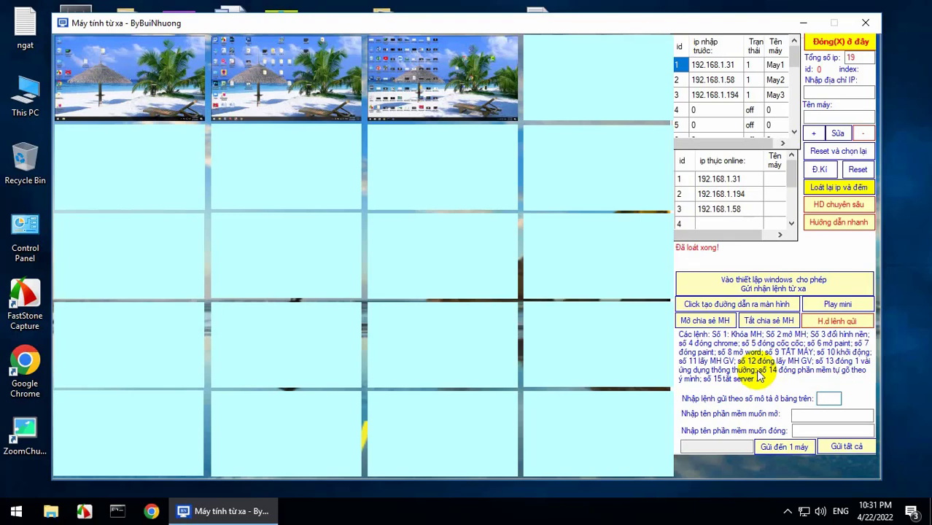
click(838, 396)
text(14)
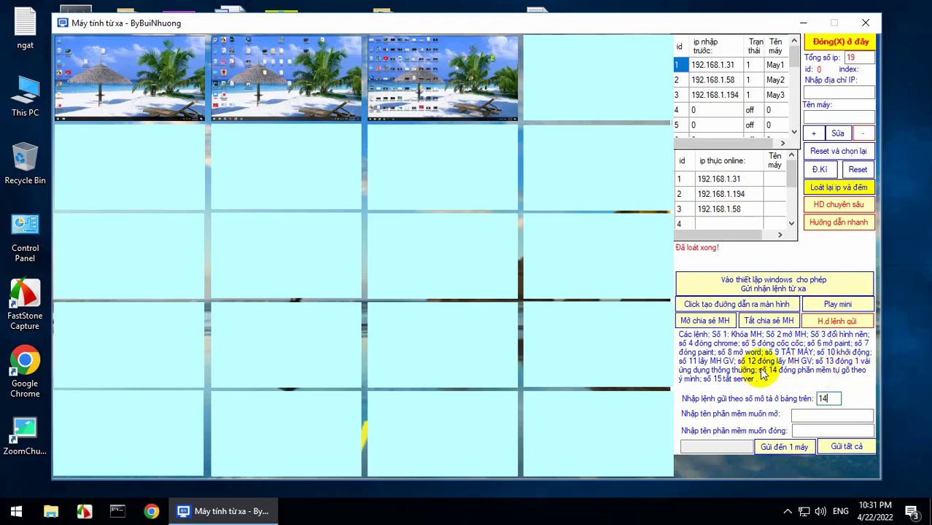
click(814, 413)
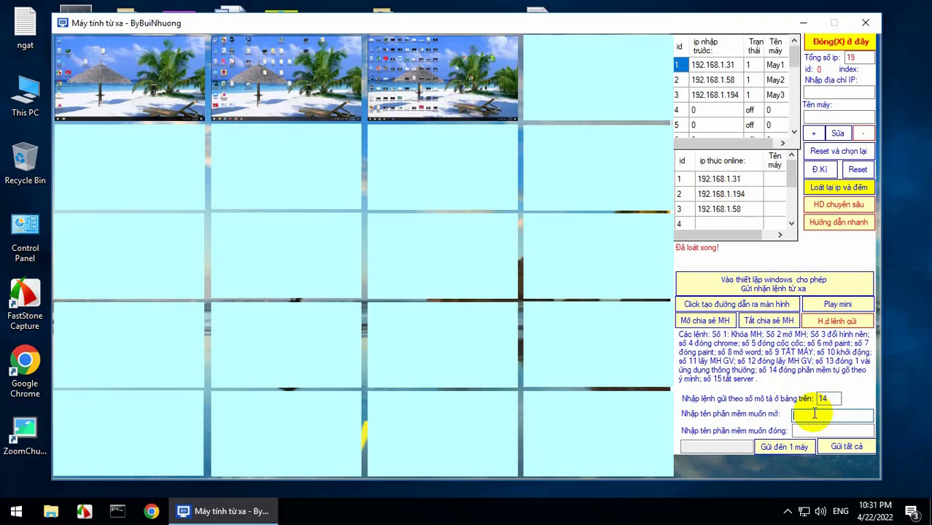
text(c)
key(BackSpace)
text(p)
key(BackSpace)
text(chrome)
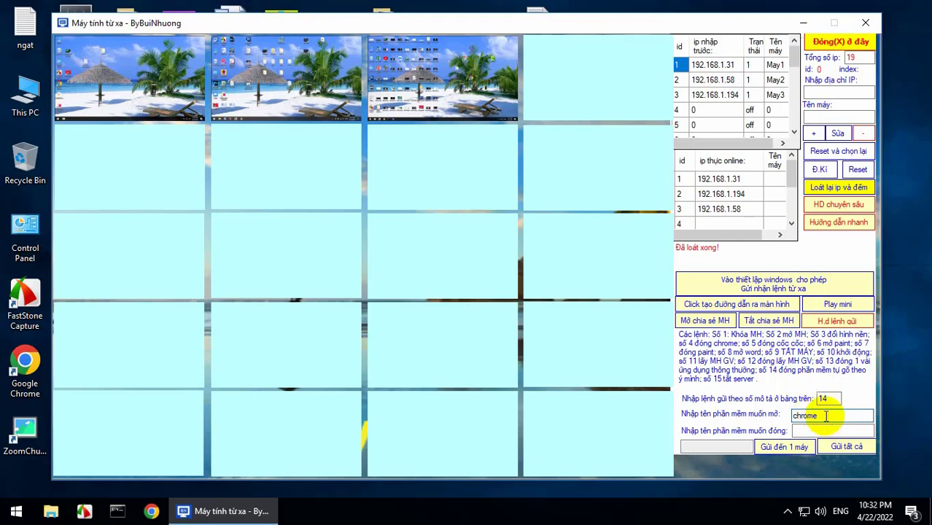
- Send the command for opening chrome to all student machines, accept the confirmation, and dismiss the completion message
drag(815, 415, 777, 417)
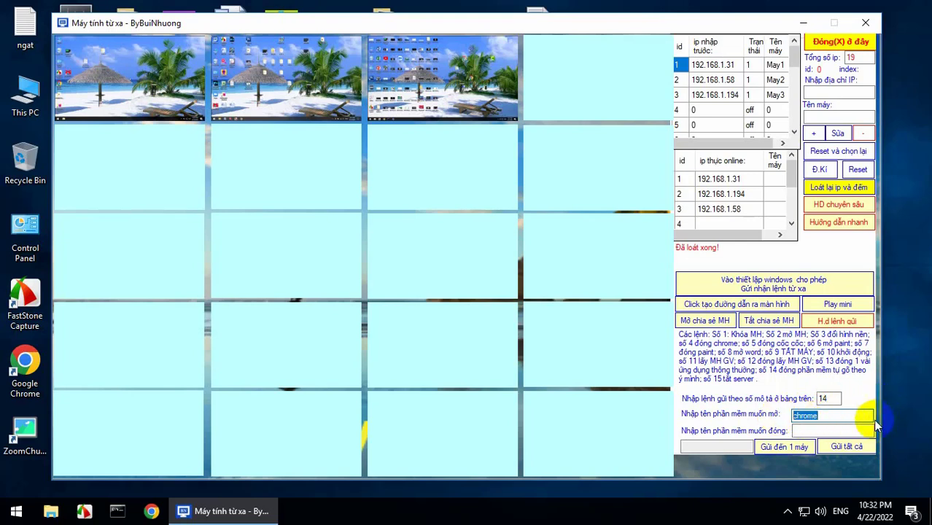
click(843, 448)
click(524, 363)
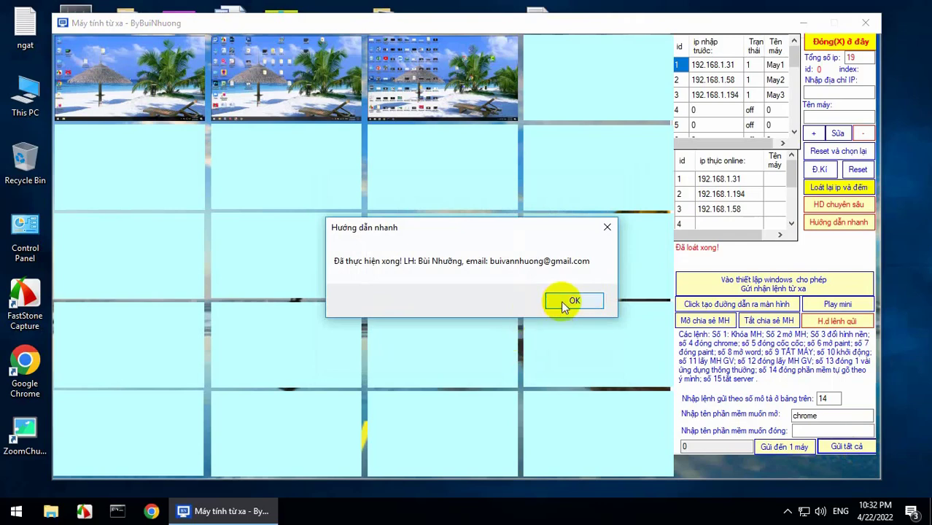
click(573, 301)
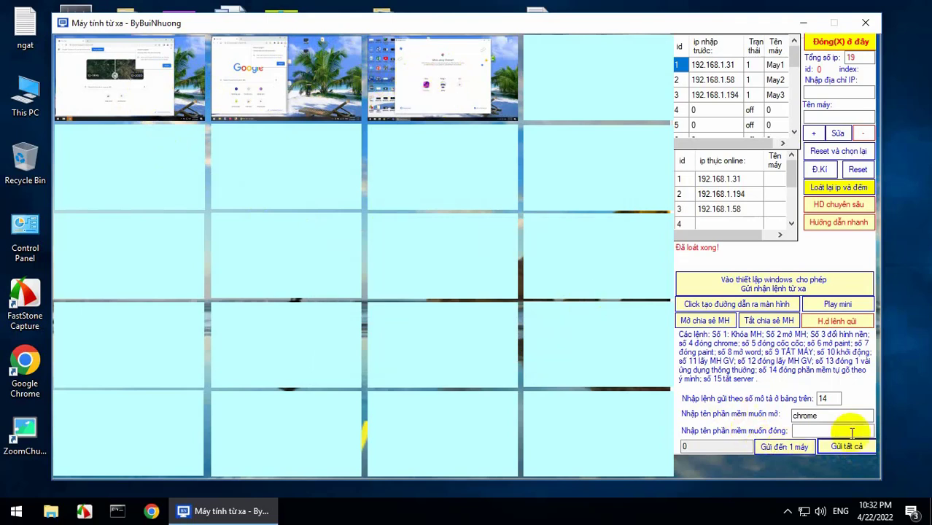
- Change the command number to 15 and move the name chrome from the software to open to the software to close
click(835, 398)
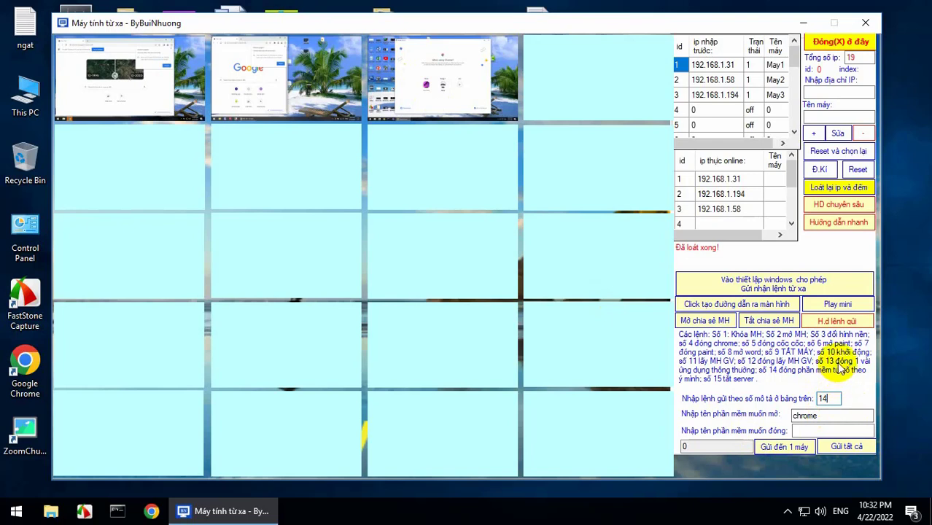
drag(827, 398, 807, 398)
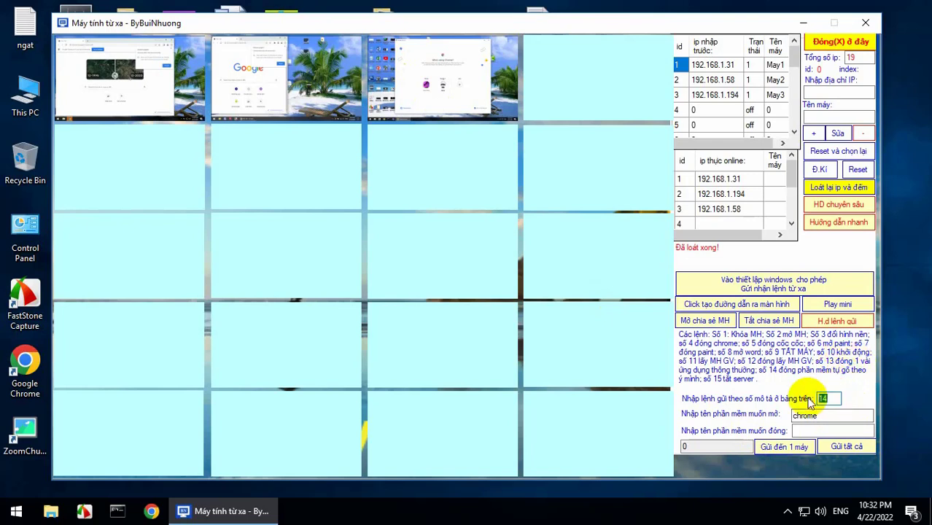
text(15)
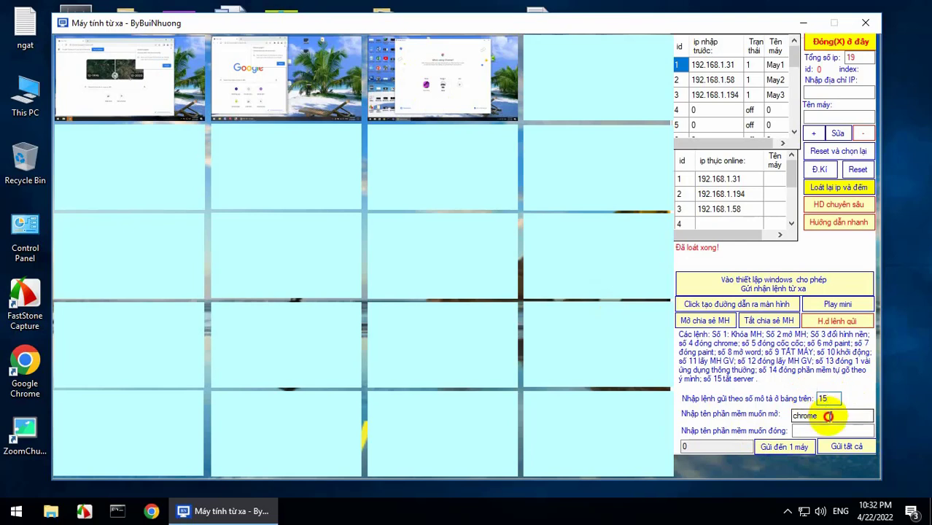
drag(839, 415, 772, 413)
key(ctrl+c)
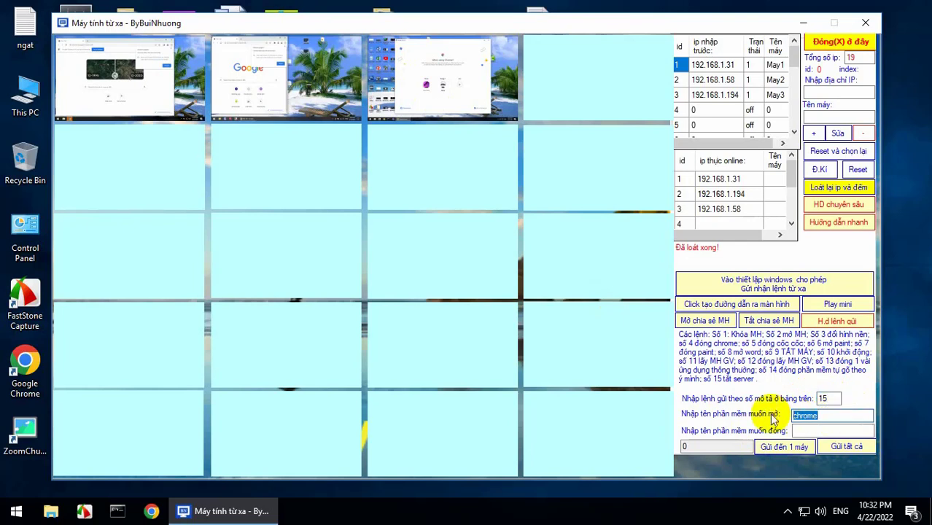
key(BackSpace)
click(797, 431)
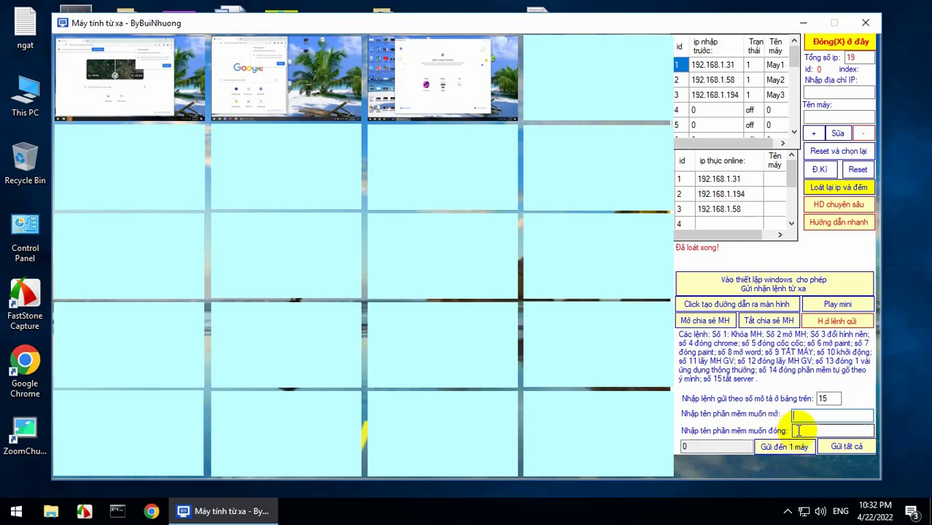
key(ctrl+v)
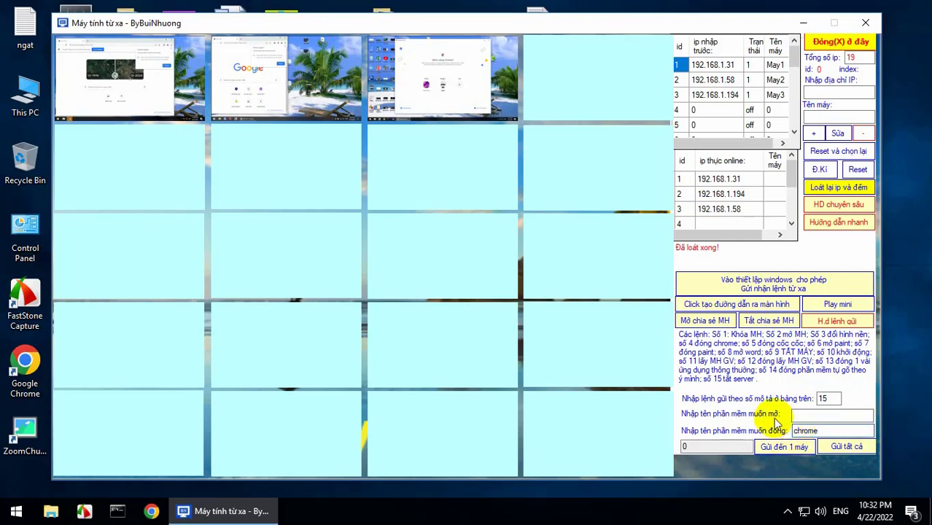
- Send command 15 for closing chrome to all student machines and agree to continue
click(824, 430)
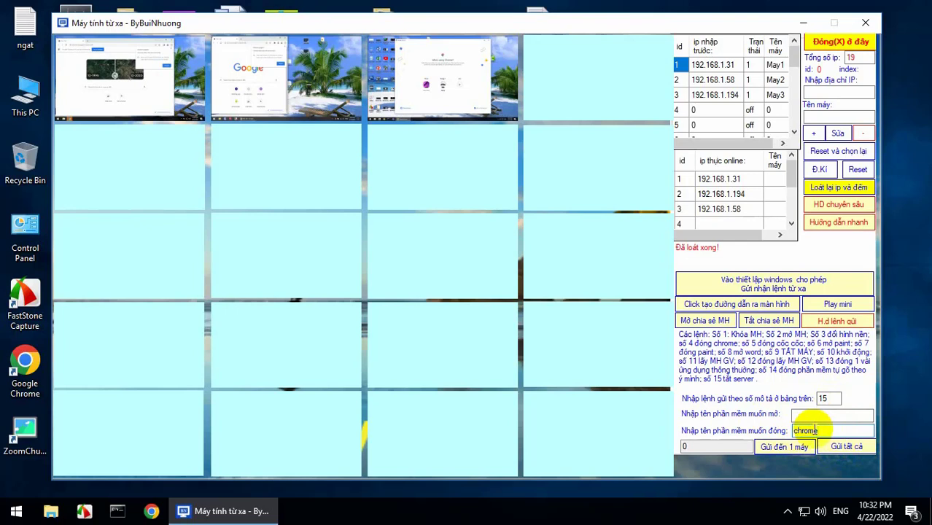
click(829, 398)
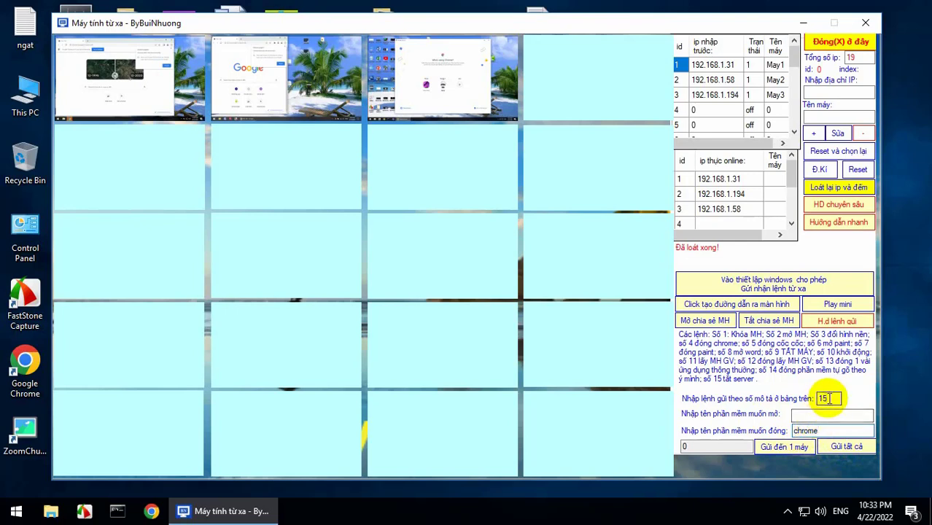
click(842, 447)
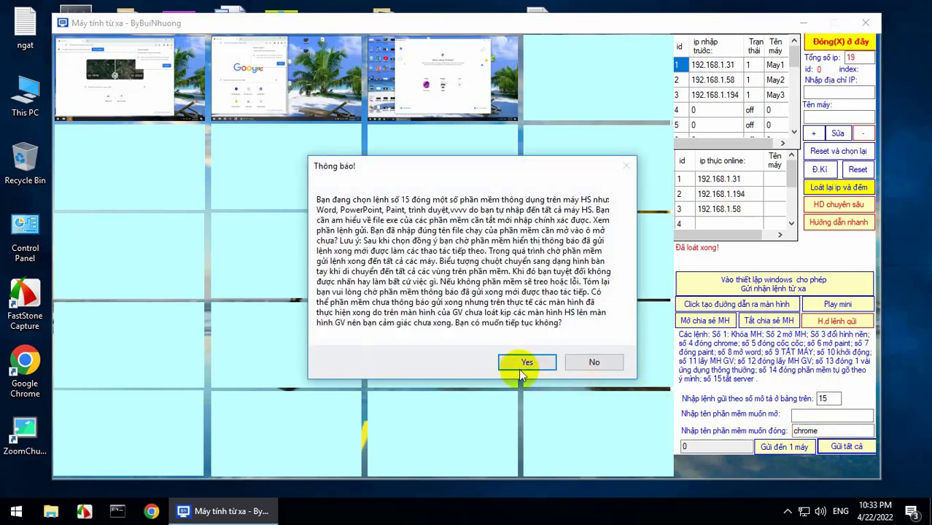
click(525, 362)
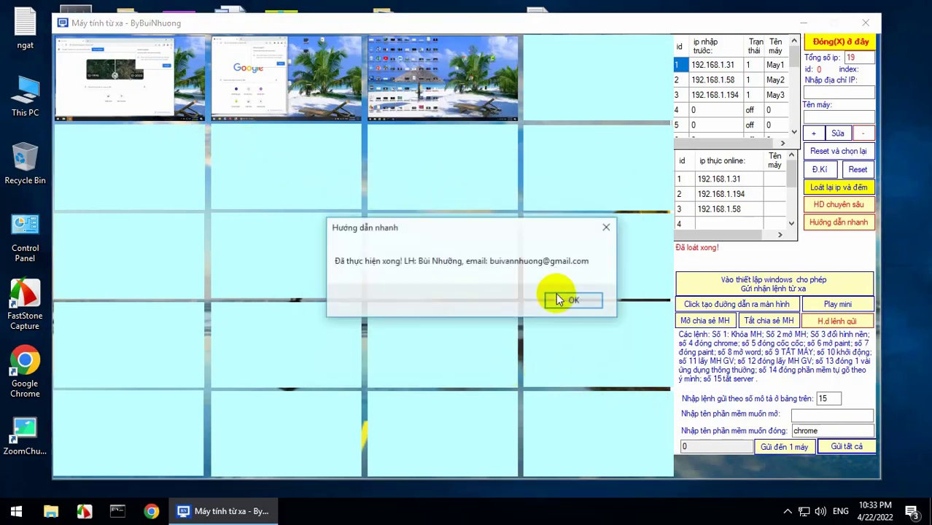
- Dismiss the completion message and enter mspaint as the name of the software to open
click(556, 293)
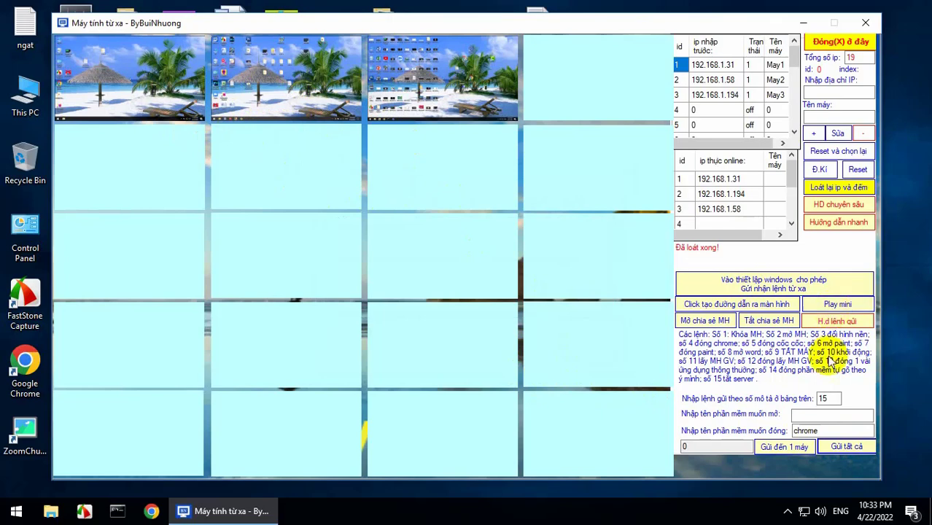
click(820, 430)
drag(819, 430, 793, 432)
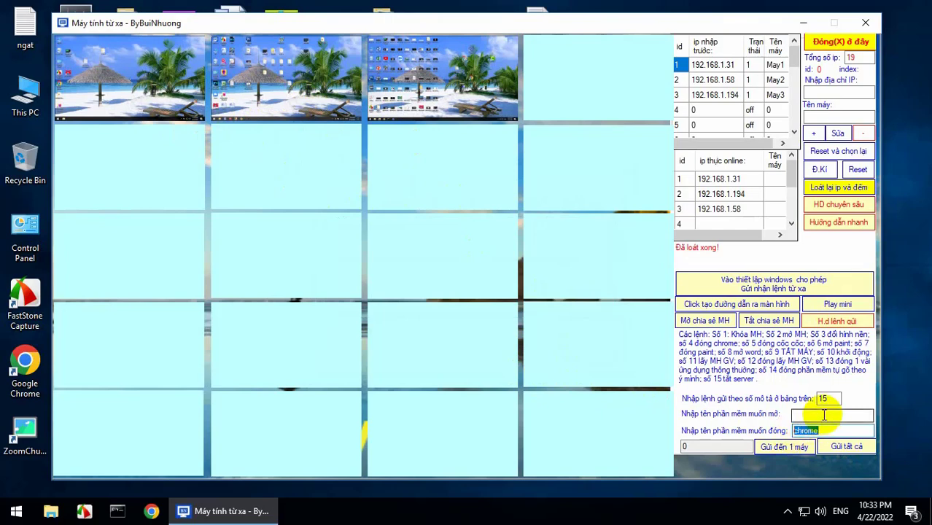
click(824, 415)
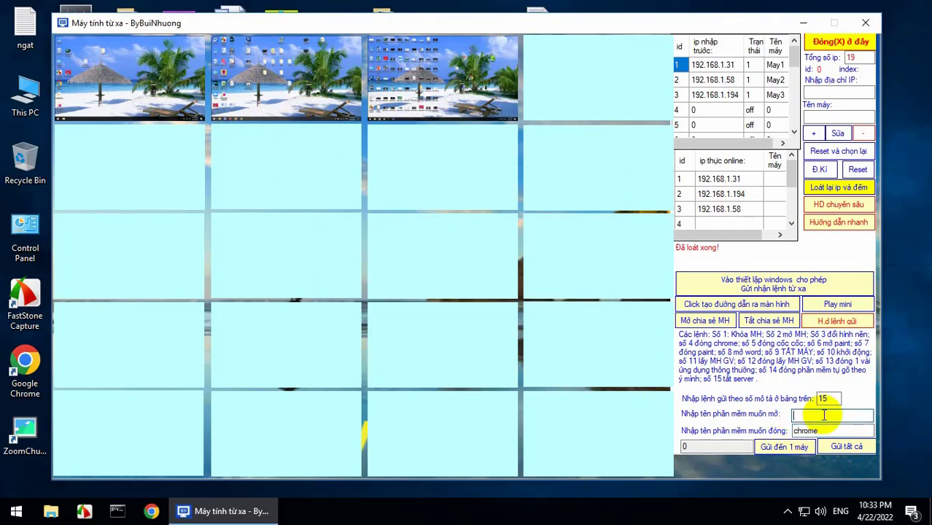
text(p)
key(BackSpace)
text(mspaint)
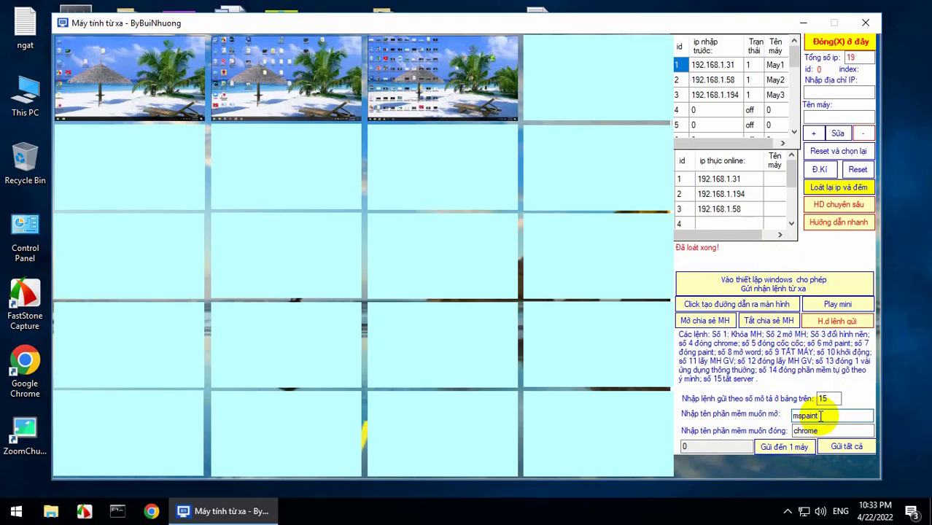
drag(820, 416, 772, 420)
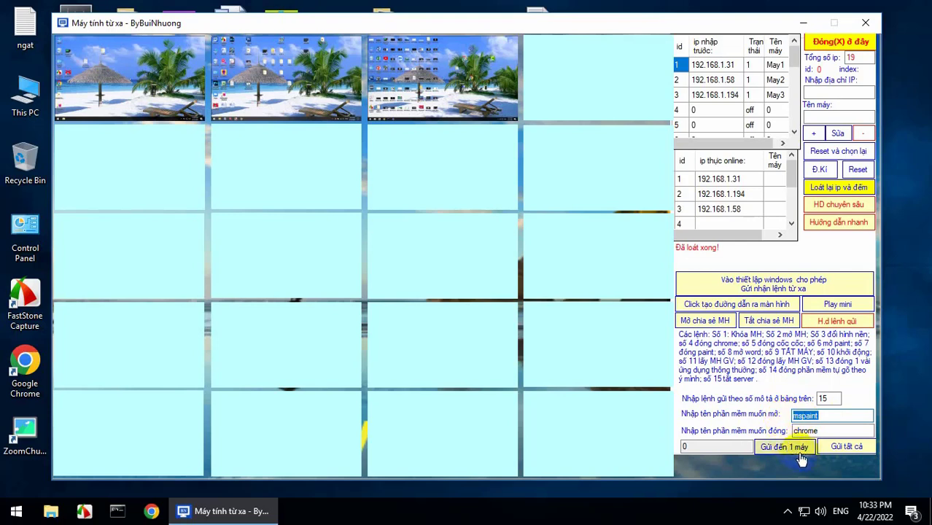
- Change the command number to 14, keeping mspaint as the software to open
click(830, 398)
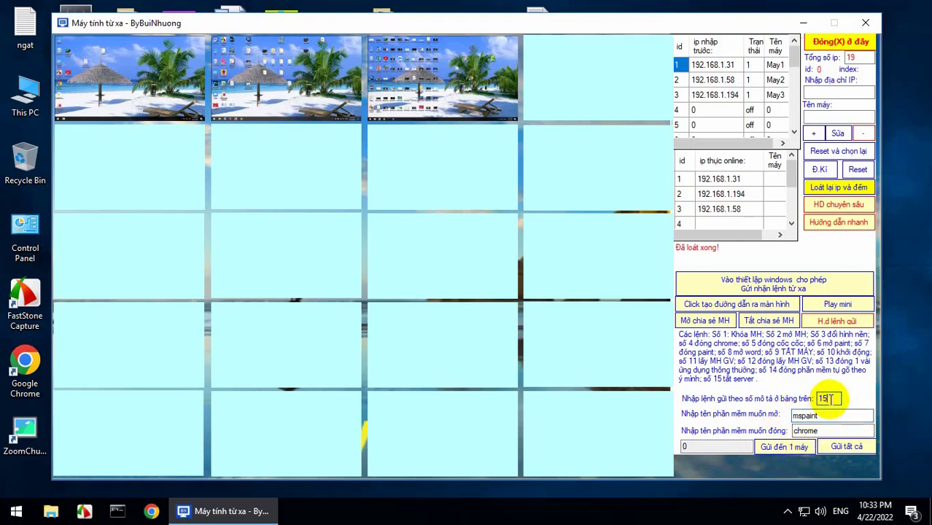
key(BackSpace)
text(4)
click(827, 416)
drag(827, 416, 774, 417)
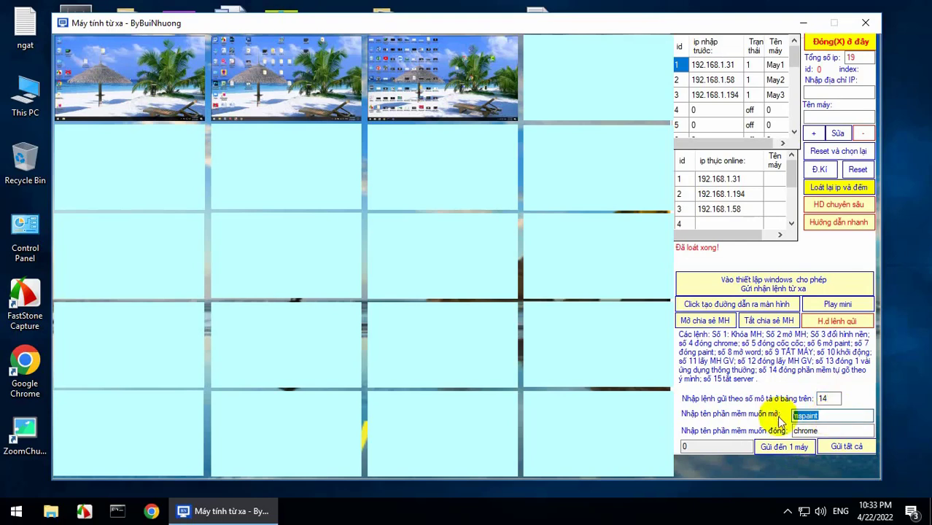
key(End)
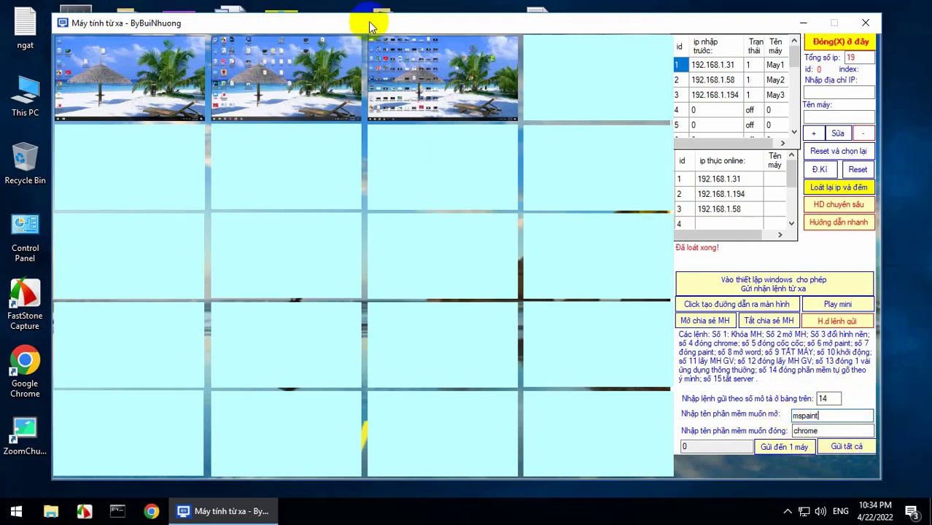
- Try to send command 14 for mspaint to all student machines with chrome still entered as the software to close
click(844, 445)
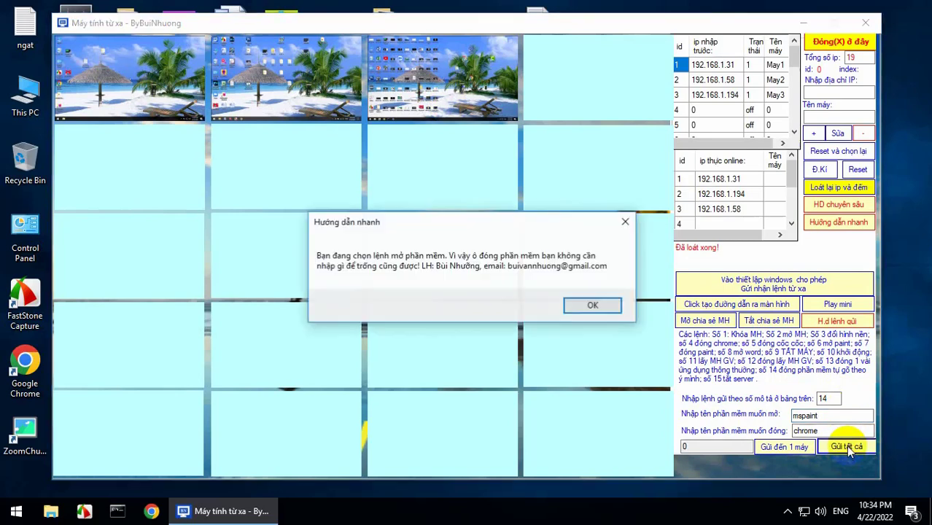
click(592, 305)
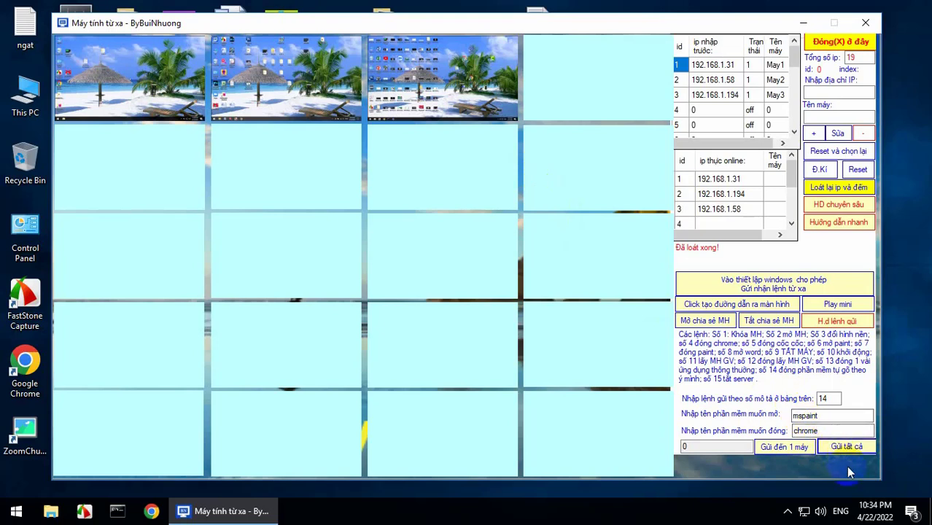
click(830, 416)
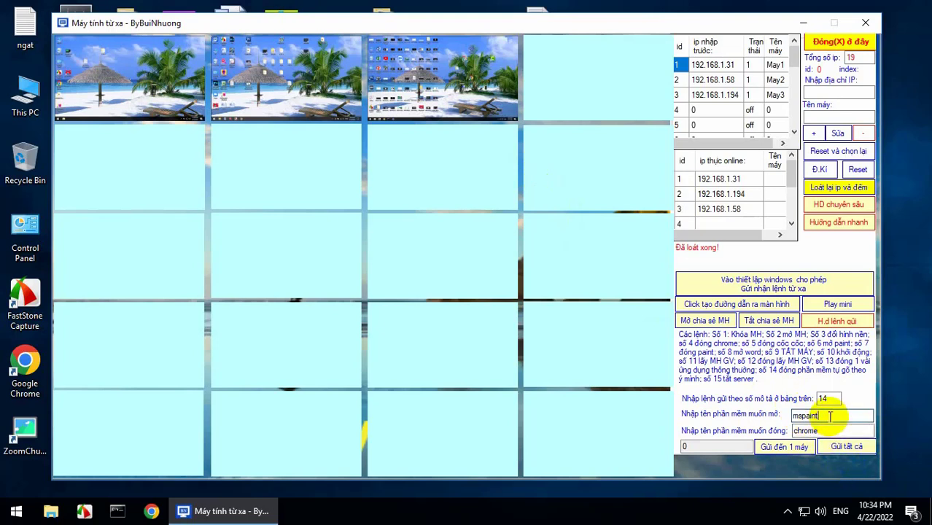
click(829, 415)
click(823, 416)
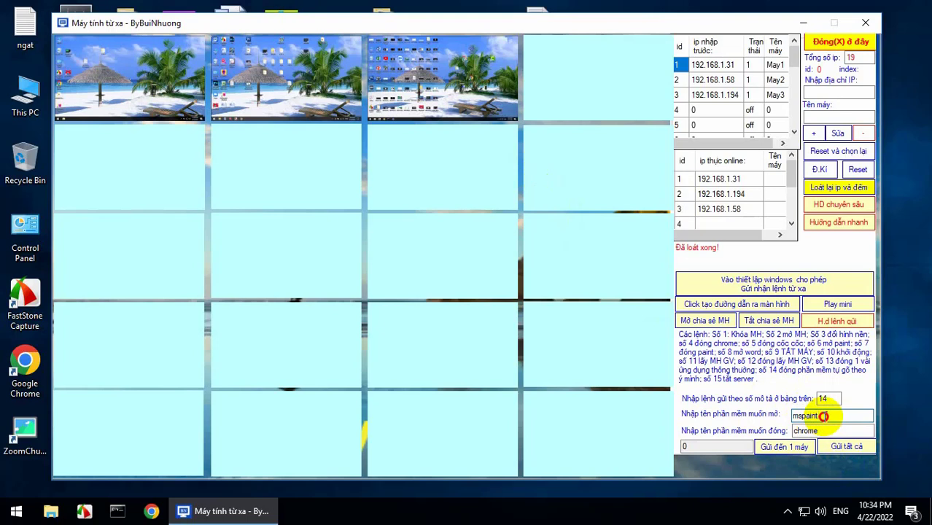
drag(823, 416, 781, 415)
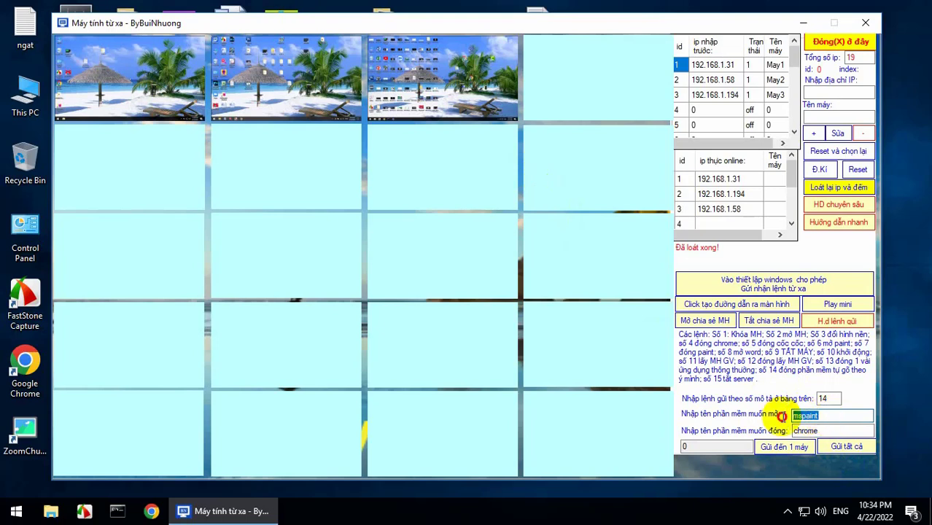
click(818, 416)
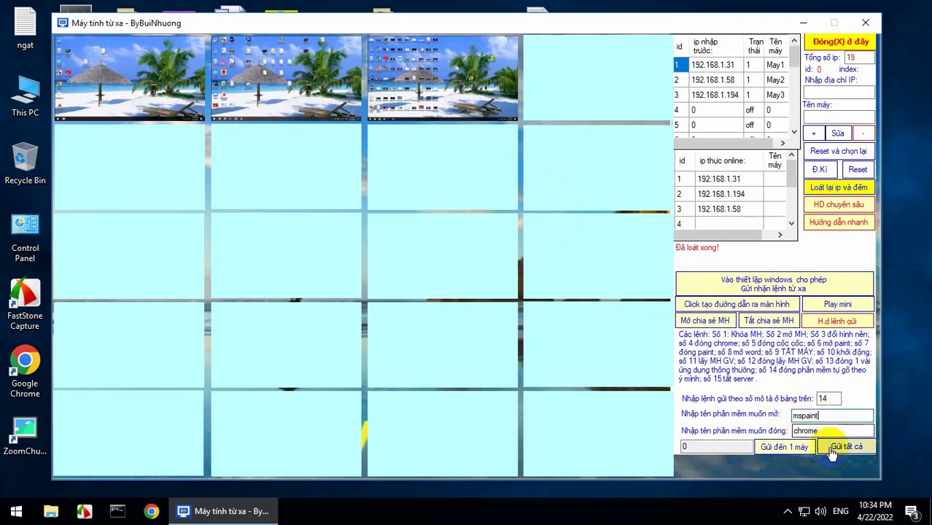
click(831, 448)
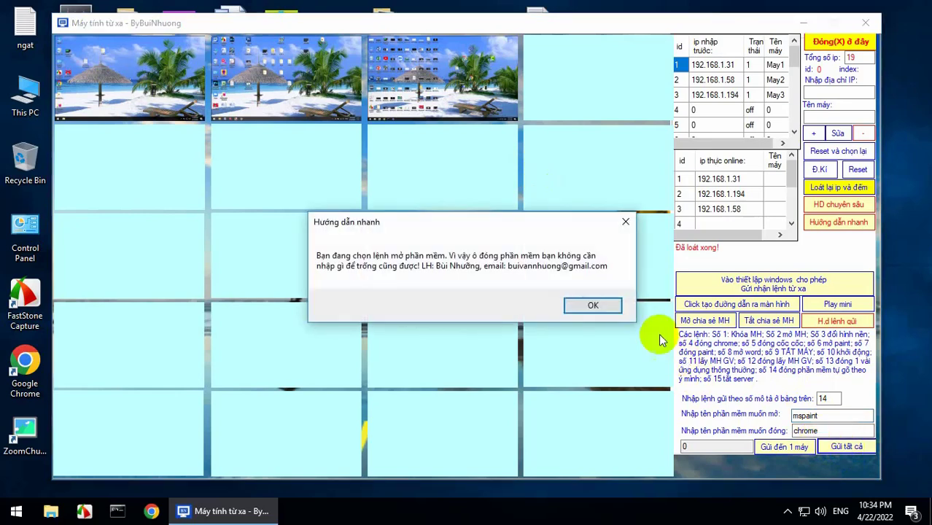
click(592, 307)
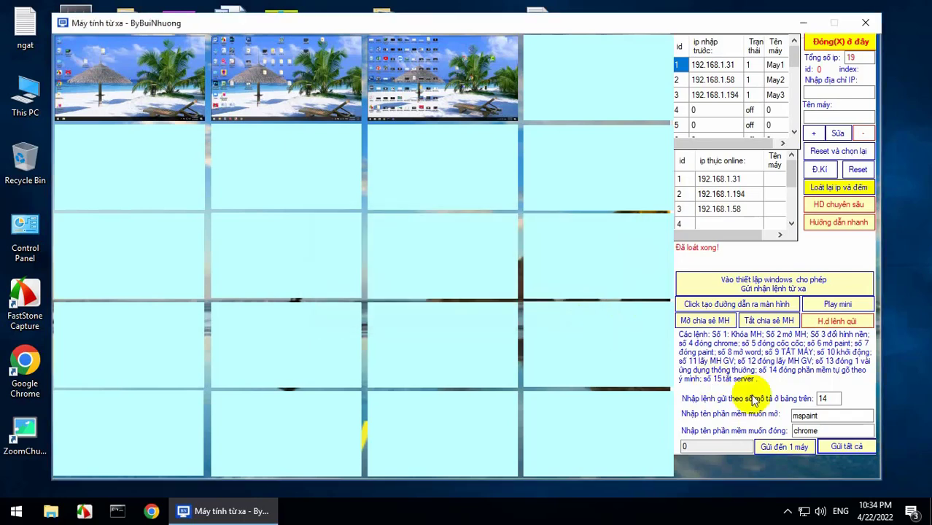
- Clear the name of the software to close, then send command 14 for mspaint to all student machines and accept the messages
drag(824, 430, 655, 429)
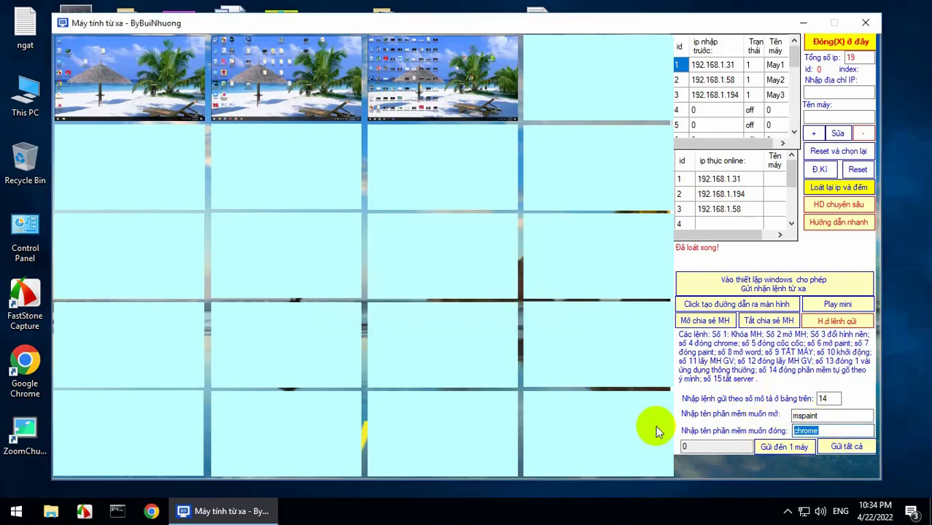
key(BackSpace)
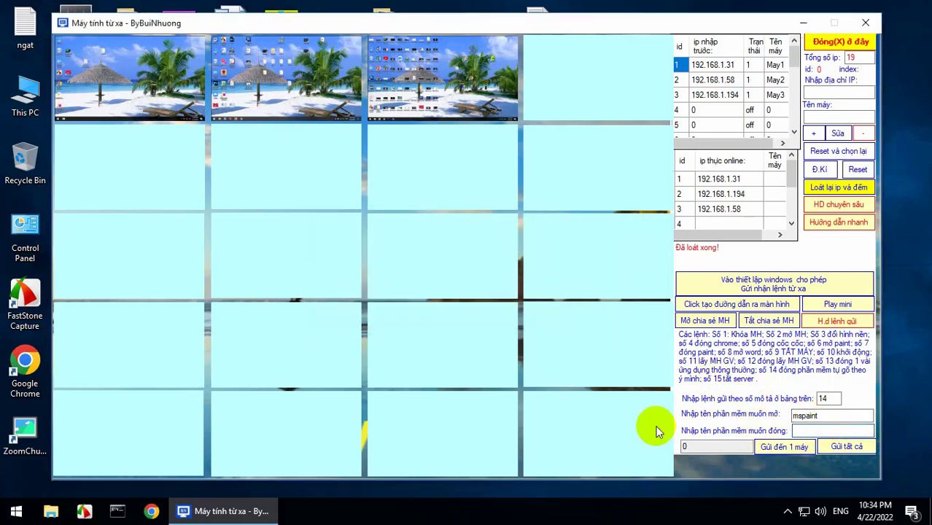
click(842, 446)
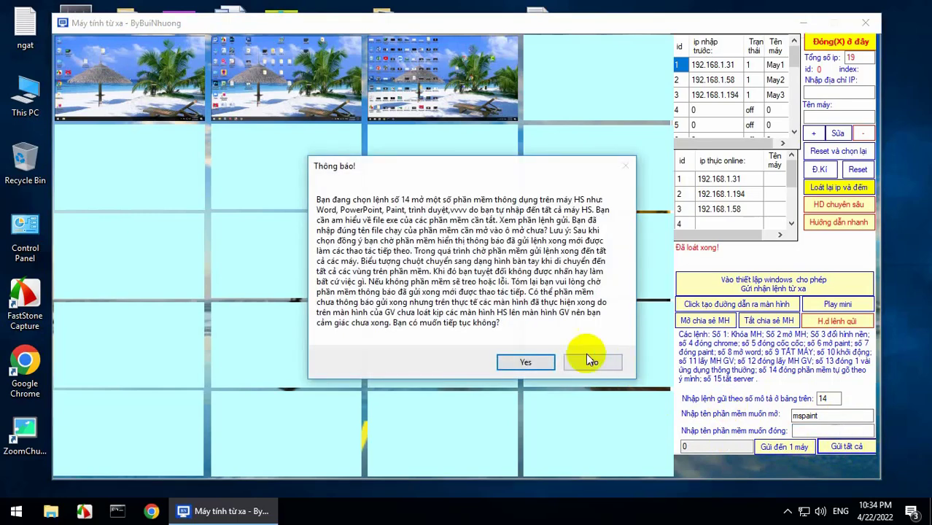
click(522, 363)
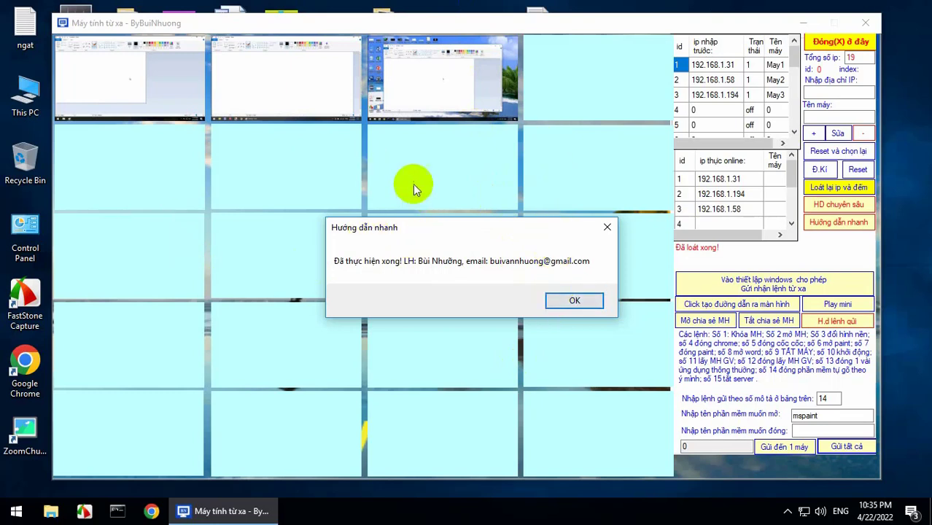
click(573, 303)
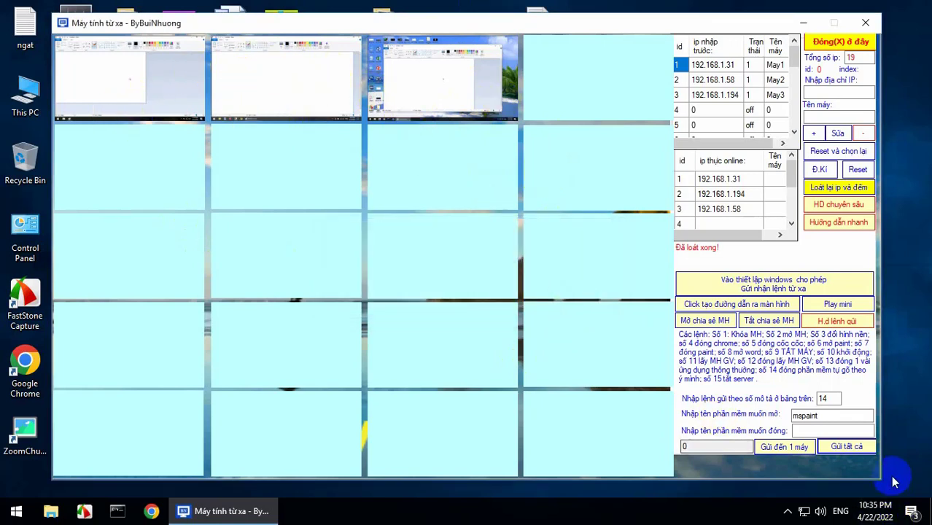
- Set the command number to 13 and send it to all student machines, agreeing to continue and dismissing the completion message
click(812, 431)
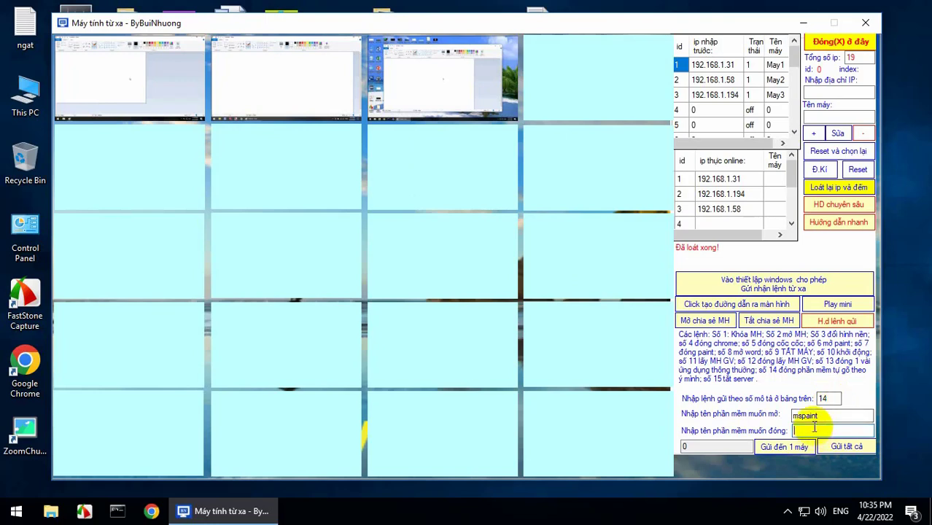
double_click(830, 398)
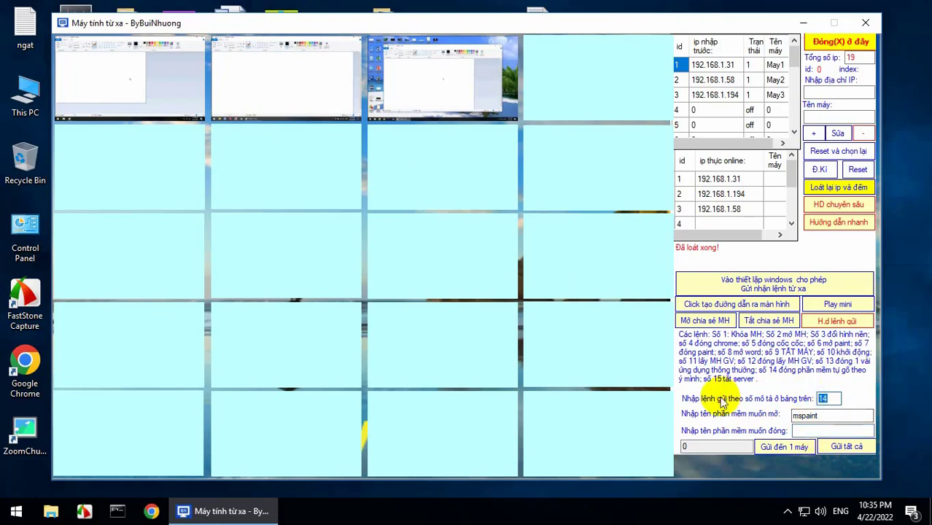
text(13)
click(842, 449)
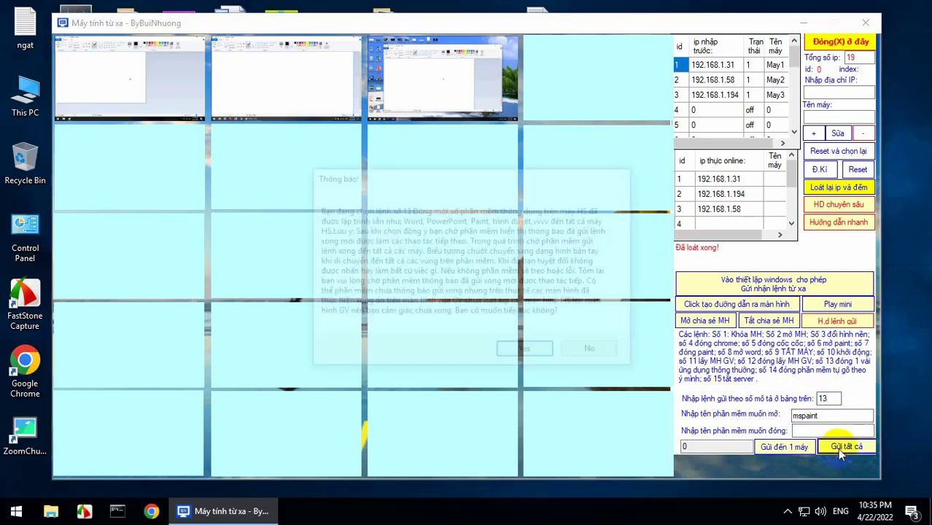
click(512, 355)
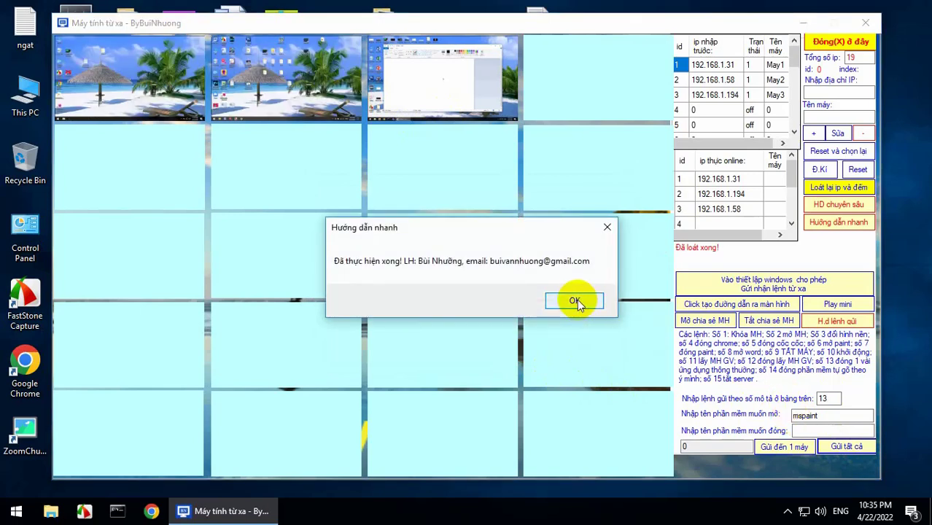
click(576, 301)
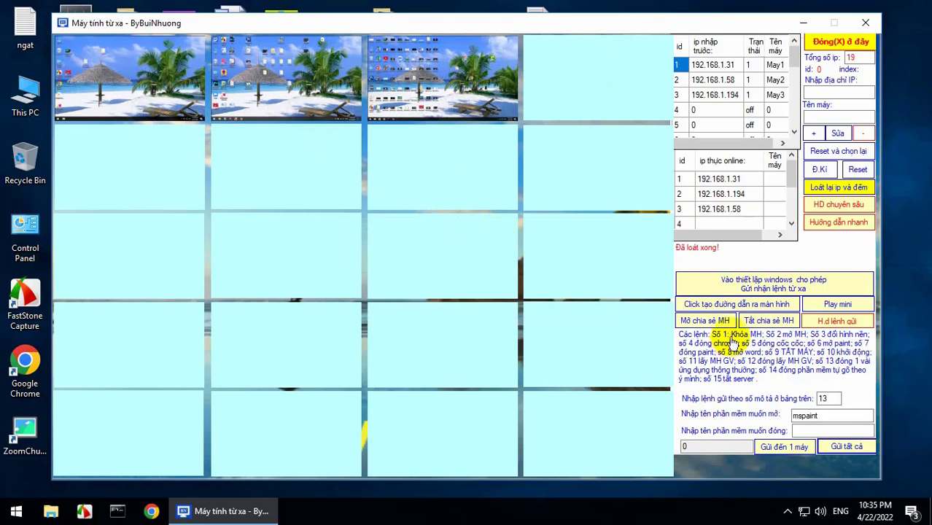
- Select machine May3 with IP 192.168.1.194 in the list of registered computers as the single target
click(713, 179)
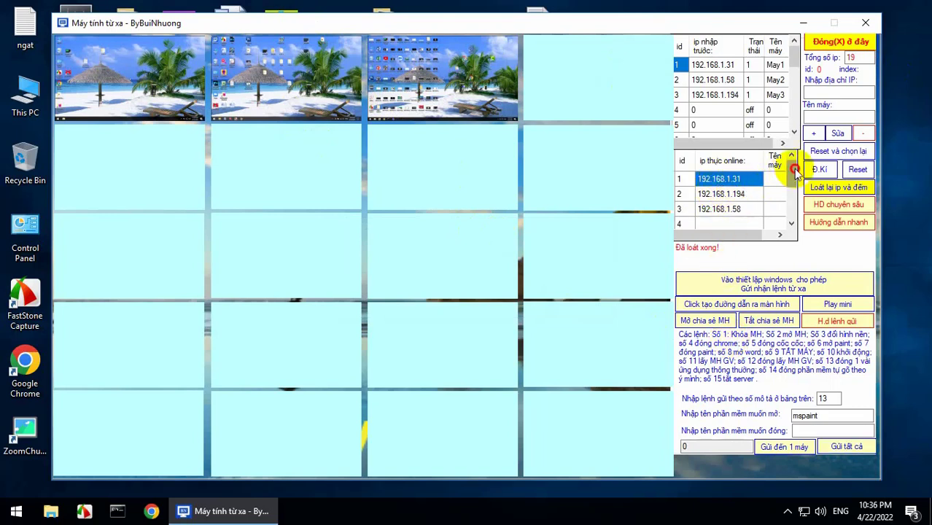
drag(791, 171, 773, 138)
click(718, 82)
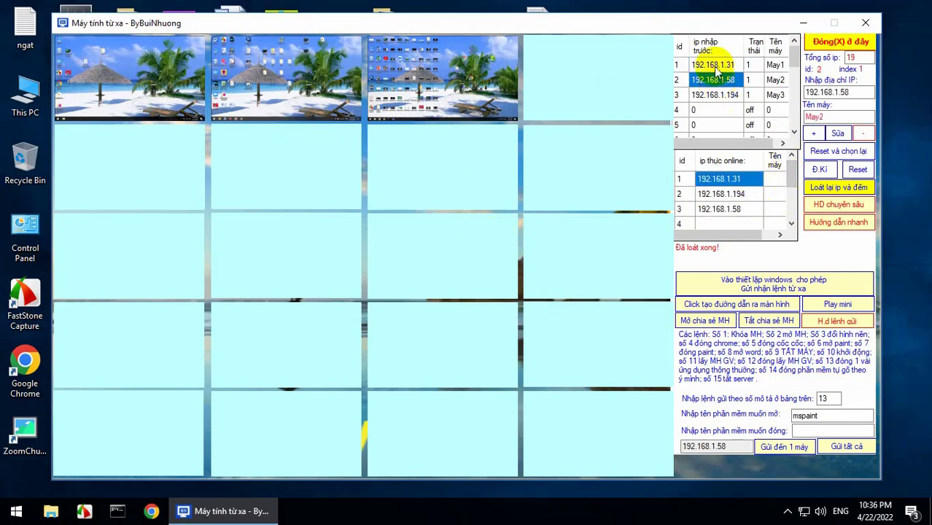
click(708, 65)
click(711, 82)
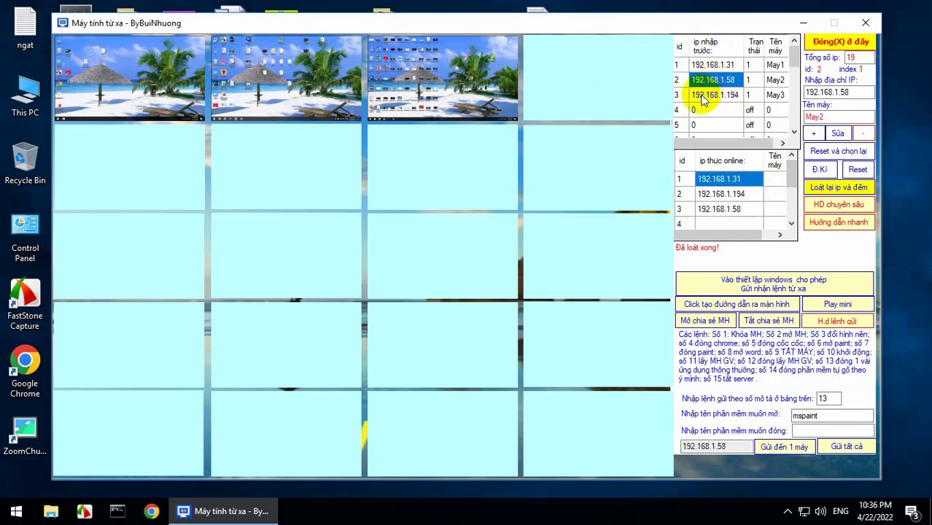
click(706, 95)
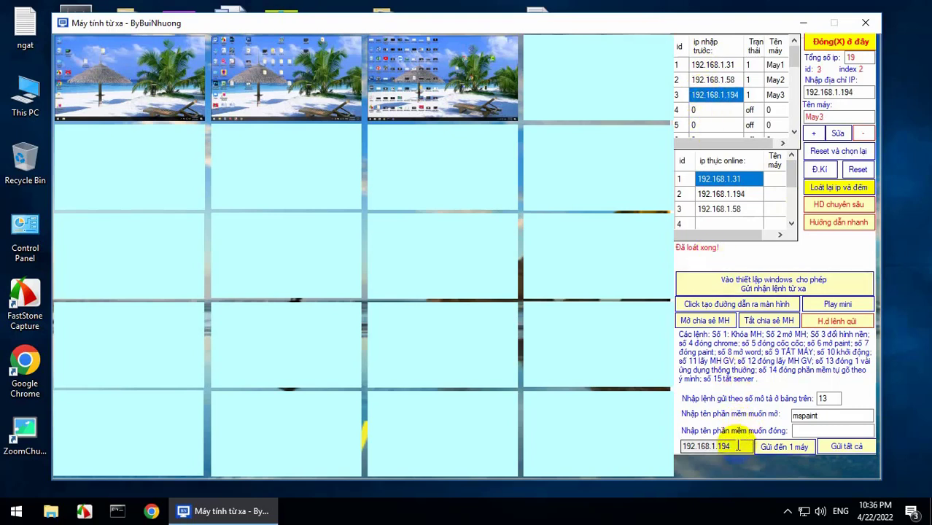
drag(732, 446, 684, 446)
drag(722, 446, 649, 459)
click(704, 82)
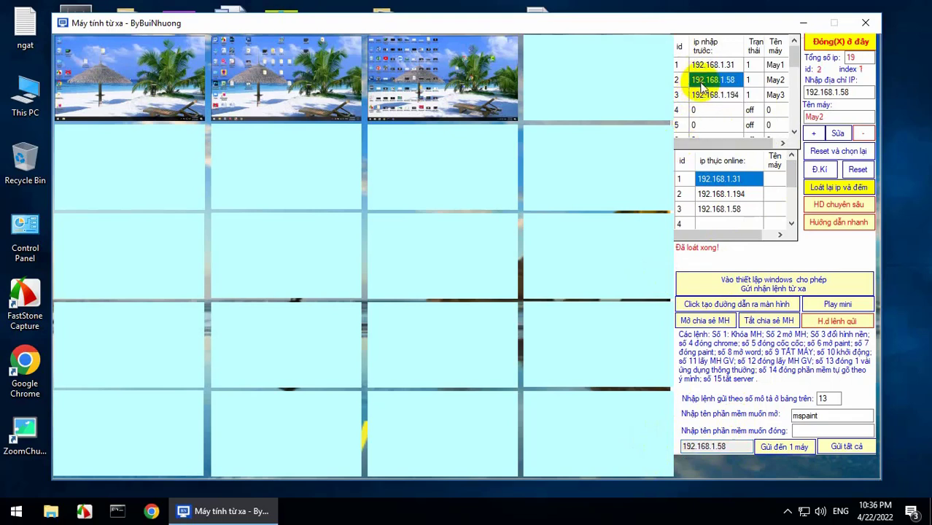
click(702, 98)
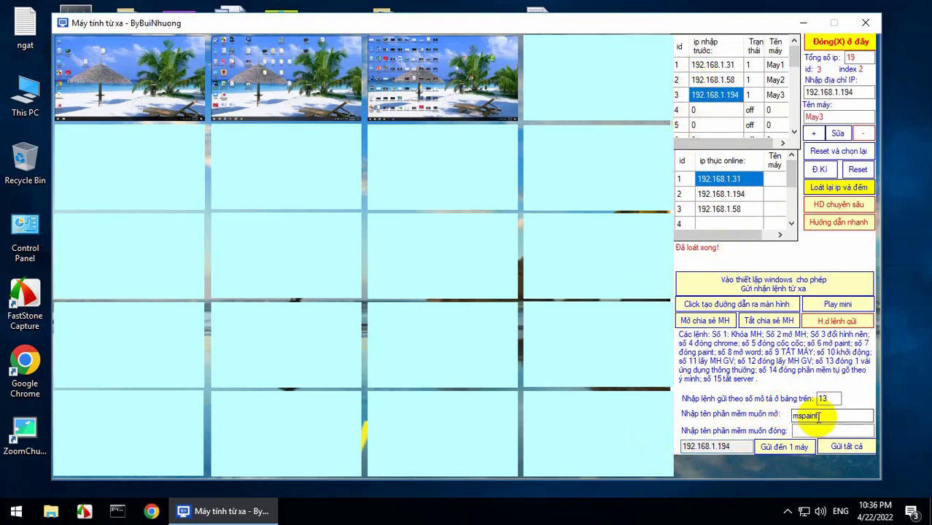
- Set the command number to 14 and send it with mspaint as the software to open to machine 192.168.1.194 only
click(829, 398)
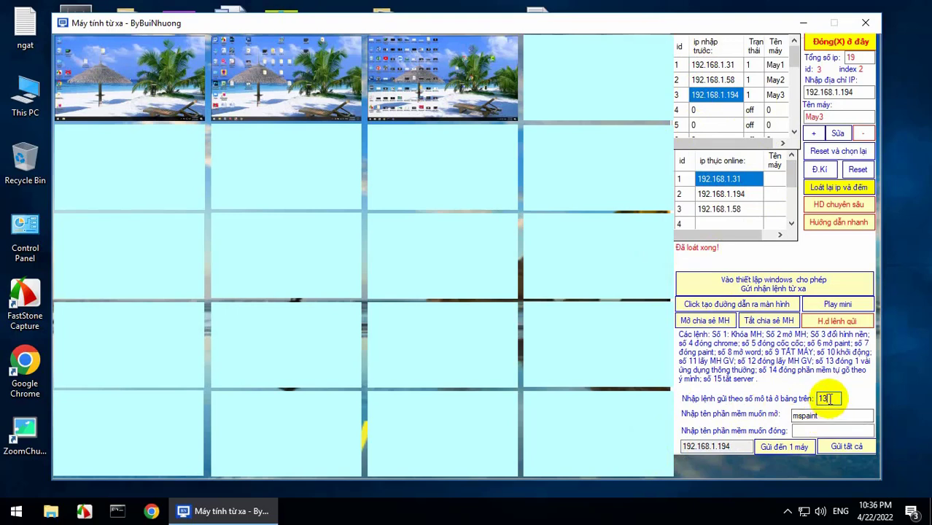
key(BackSpace)
text(4)
drag(818, 415, 760, 417)
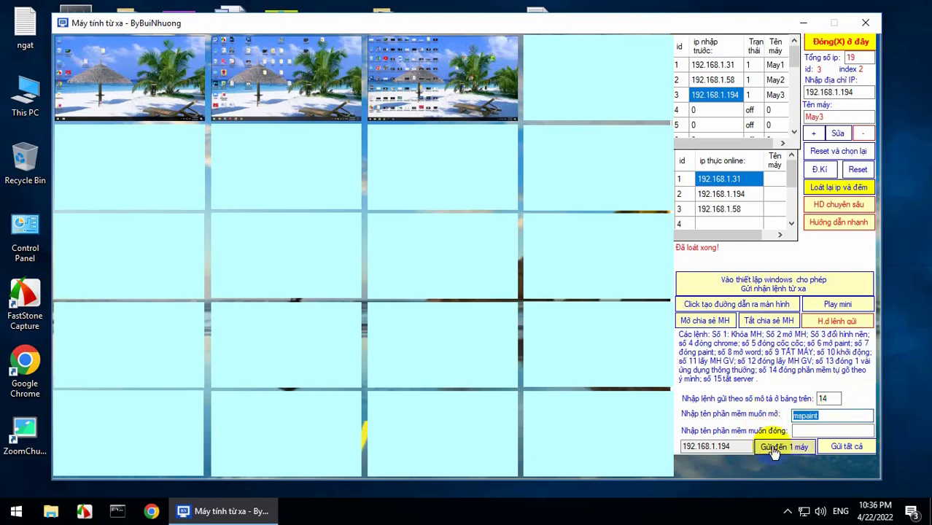
click(775, 449)
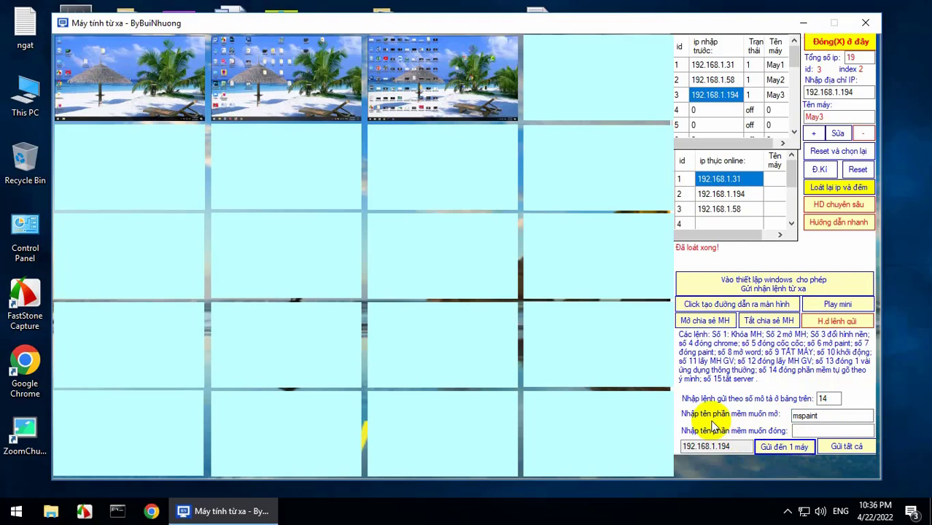
click(780, 448)
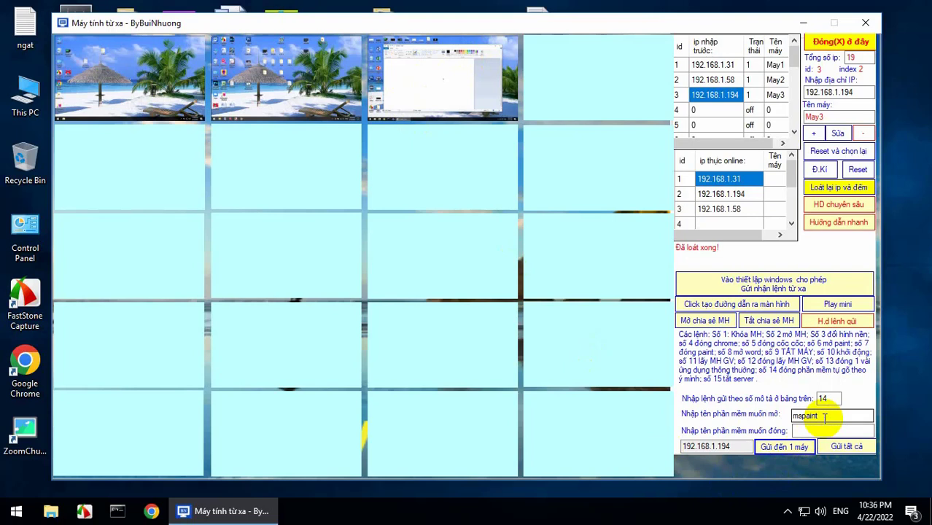
- Move the name mspaint from the software to open to the software to close, and send command 14 to machine 192.168.1.194
drag(824, 416, 734, 419)
key(ctrl+c)
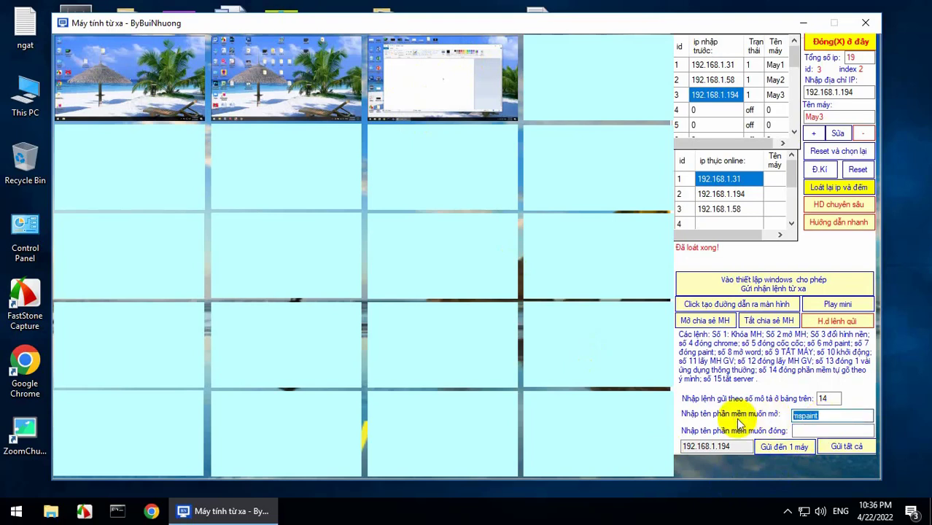
key(BackSpace)
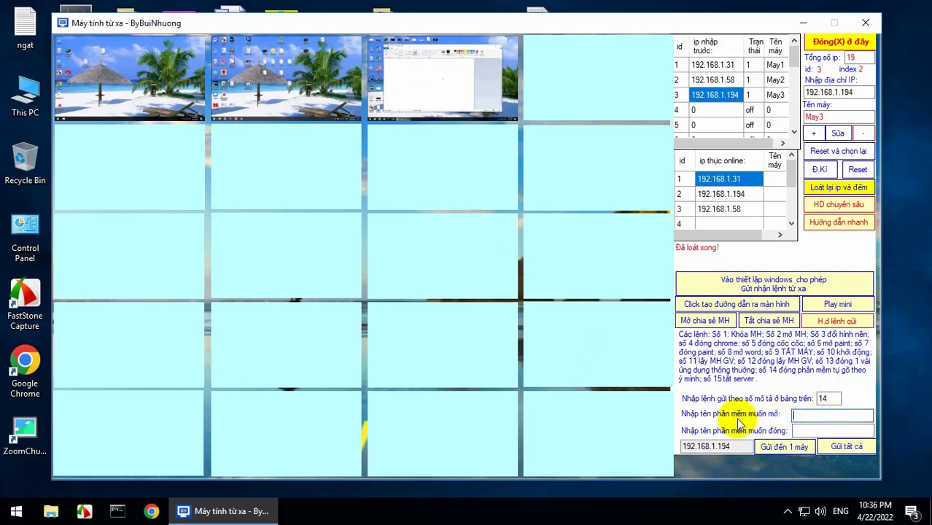
click(794, 431)
key(ctrl+v)
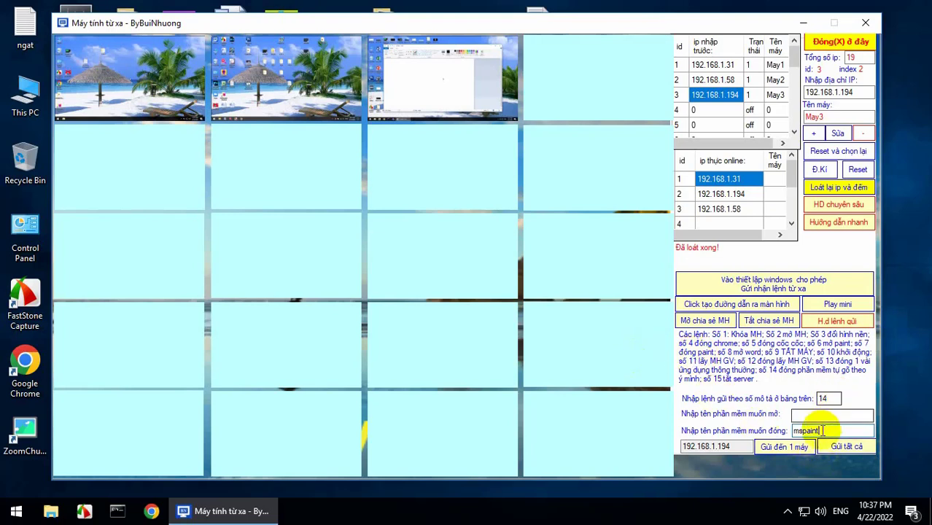
click(779, 451)
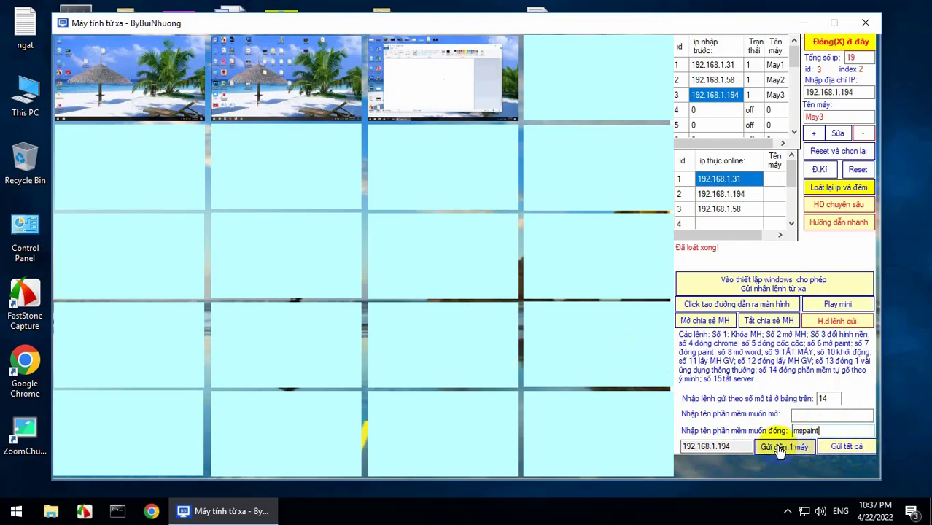
click(779, 450)
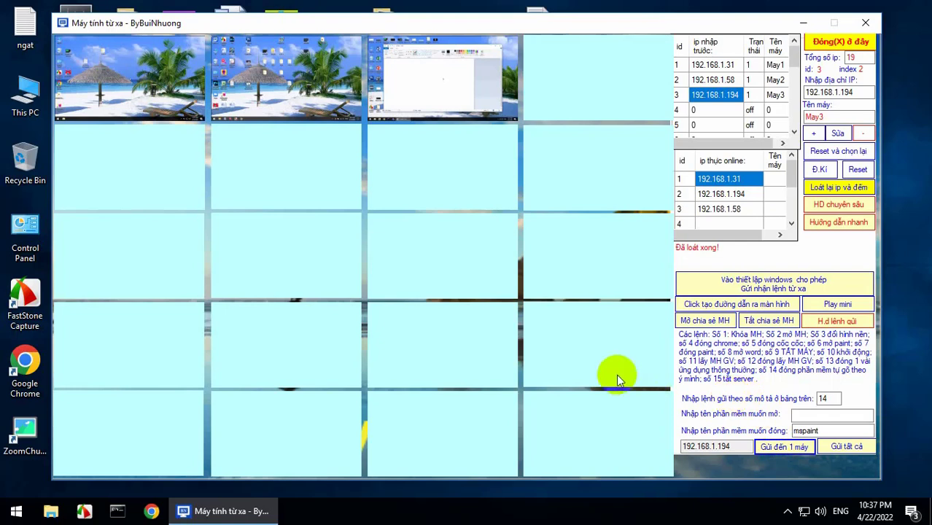
- Set the command number to 15 and send it to the single machine 192.168.1.194
click(837, 398)
drag(836, 398, 792, 398)
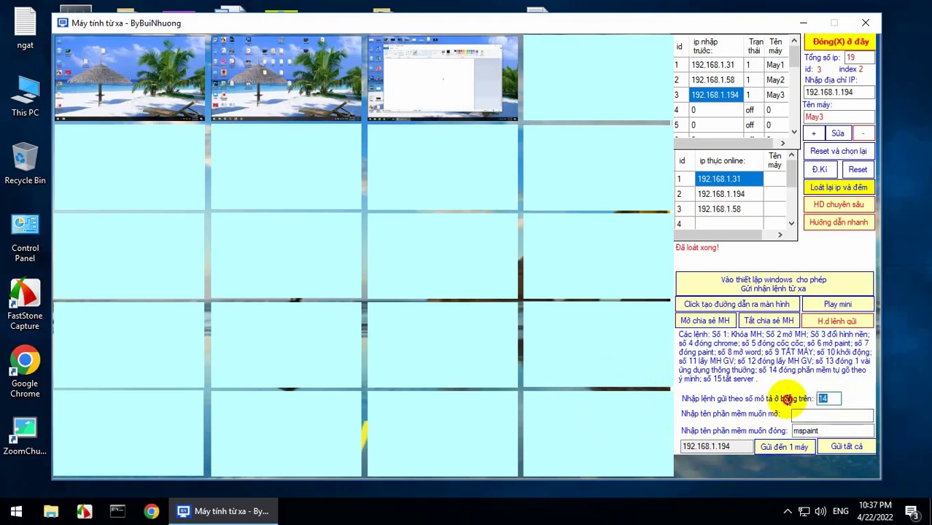
text(15)
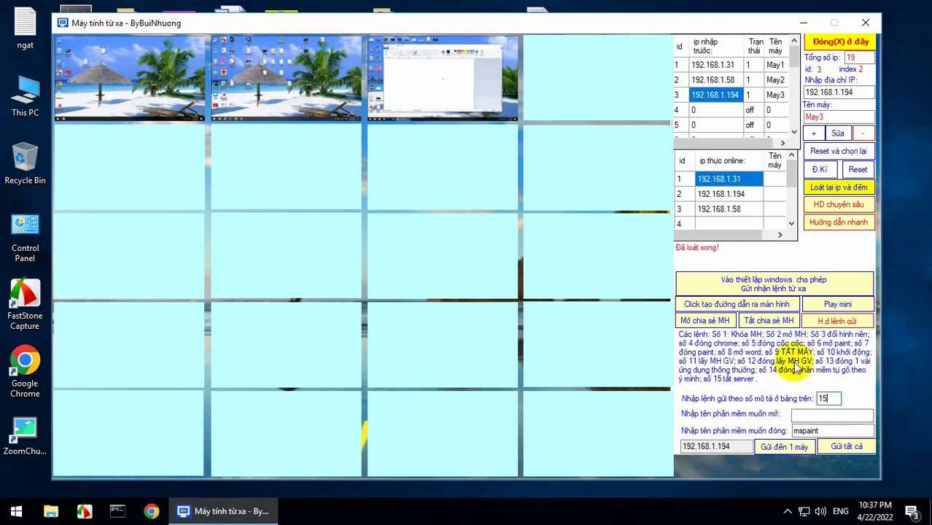
click(787, 454)
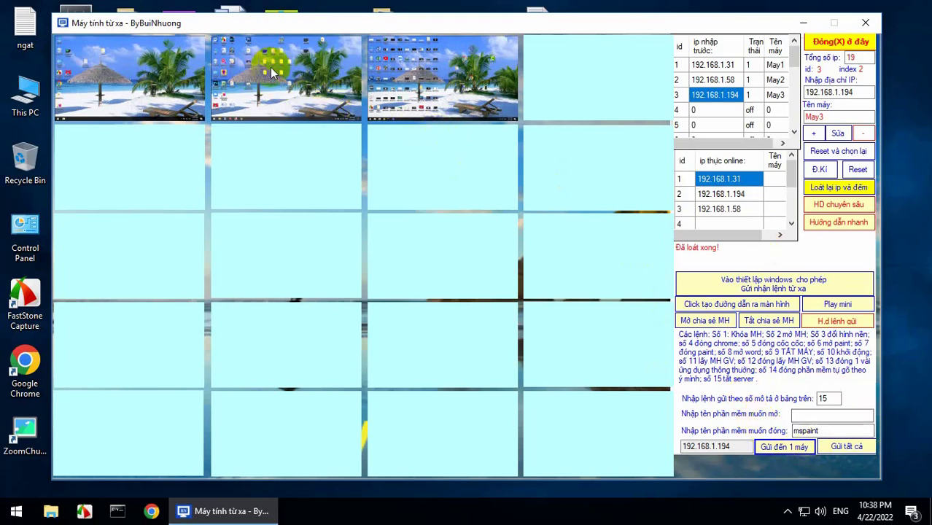
- View May3's screen at full size, return to the overview, and select May2 in the list of registered computers
double_click(390, 94)
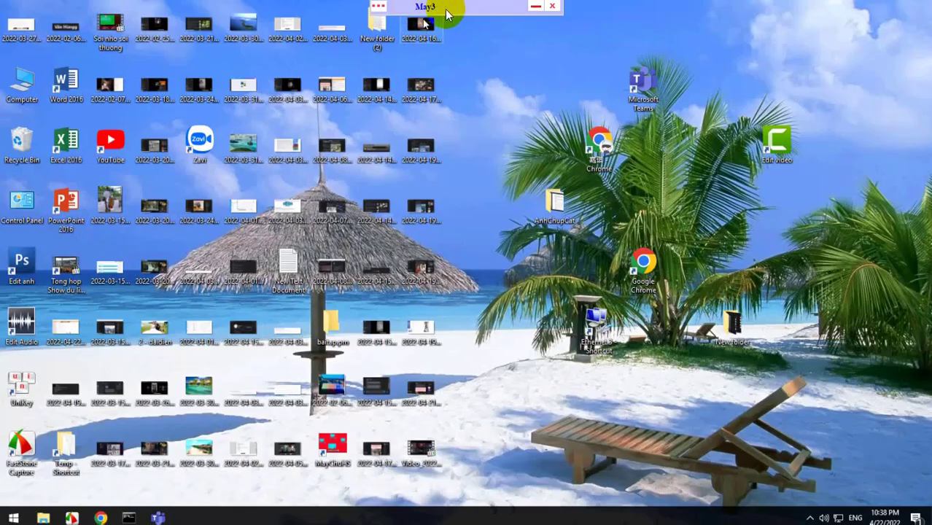
click(379, 10)
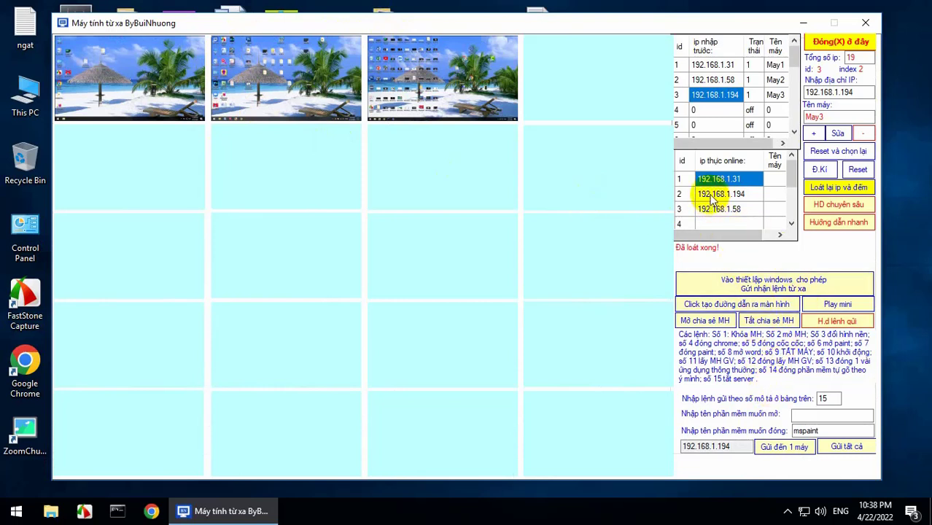
click(751, 80)
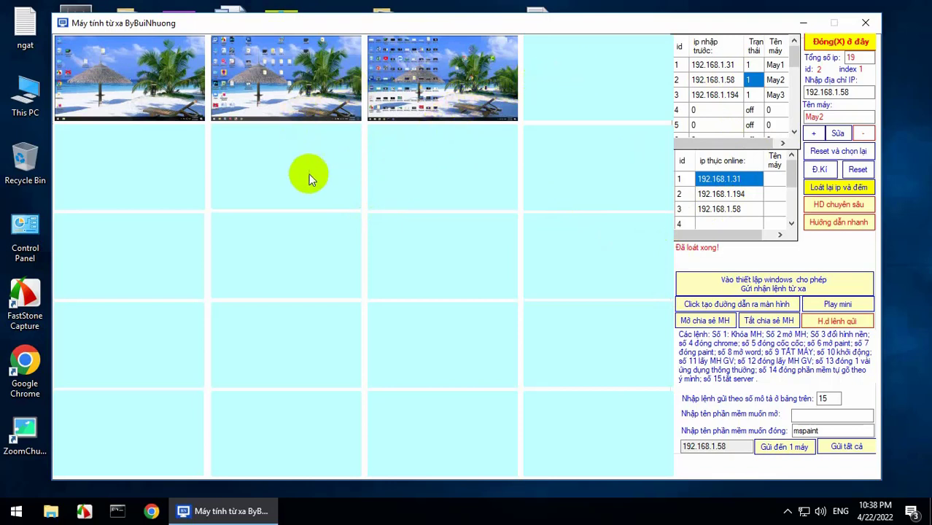
- Close the remote classroom program and show the hidden notification-area icons
click(840, 44)
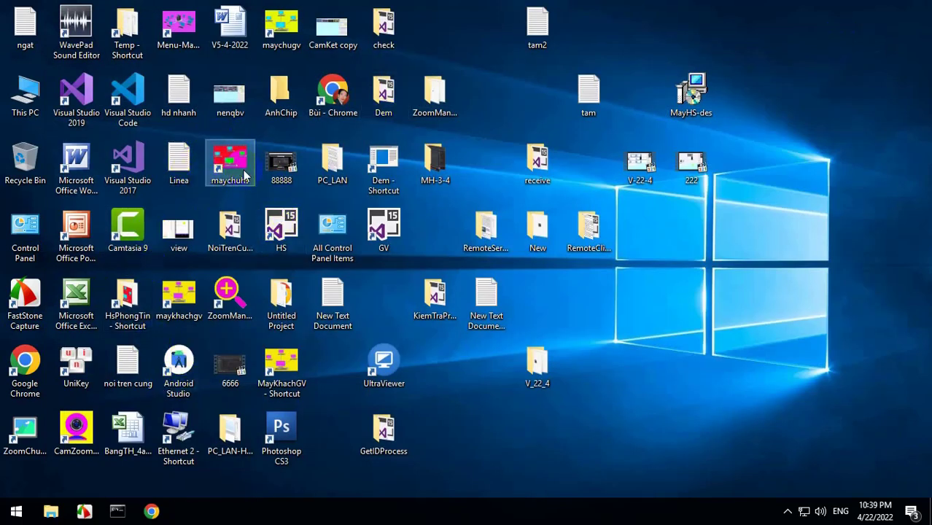
mouse_move(226, 160)
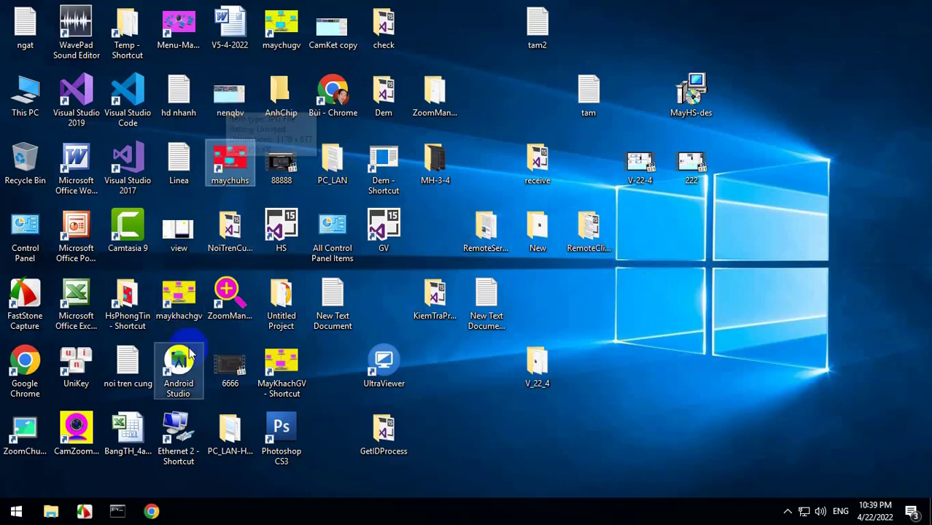
click(786, 511)
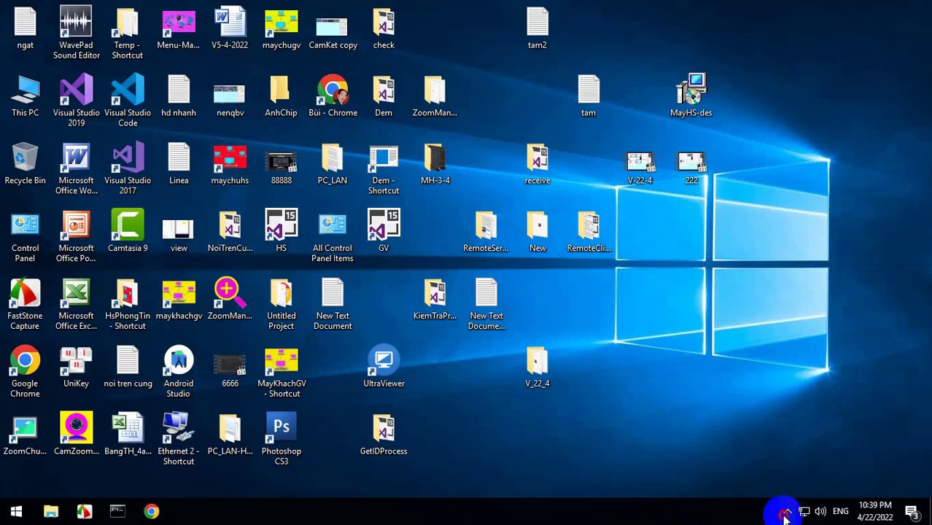